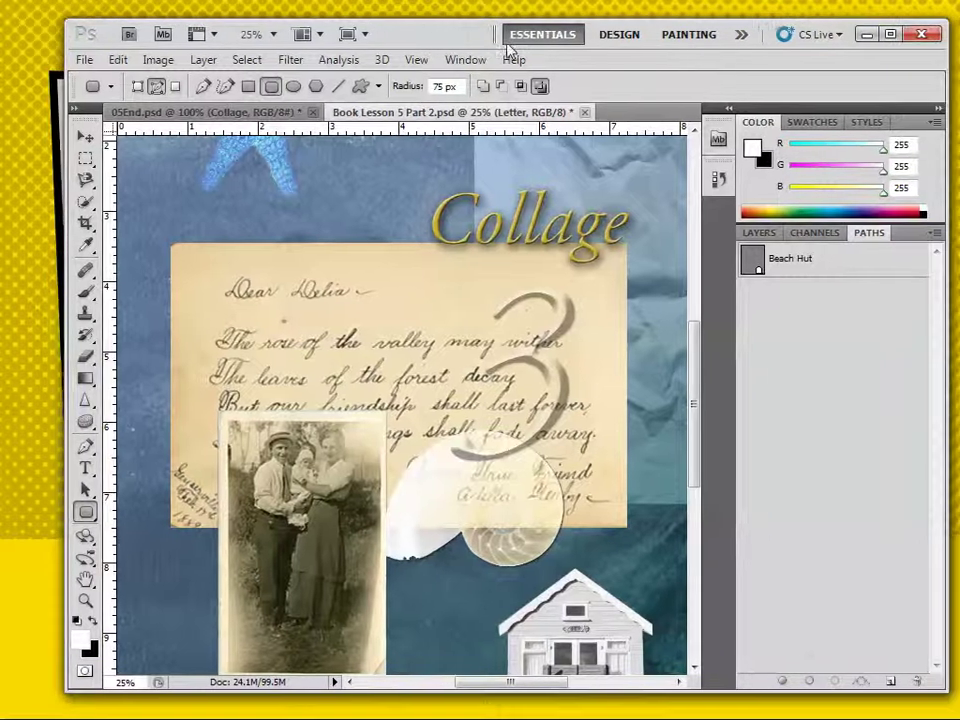
# Maximize Photoshop and select the Letter layer in the Layers panel's full layer list.
pyautogui.click(888, 38)
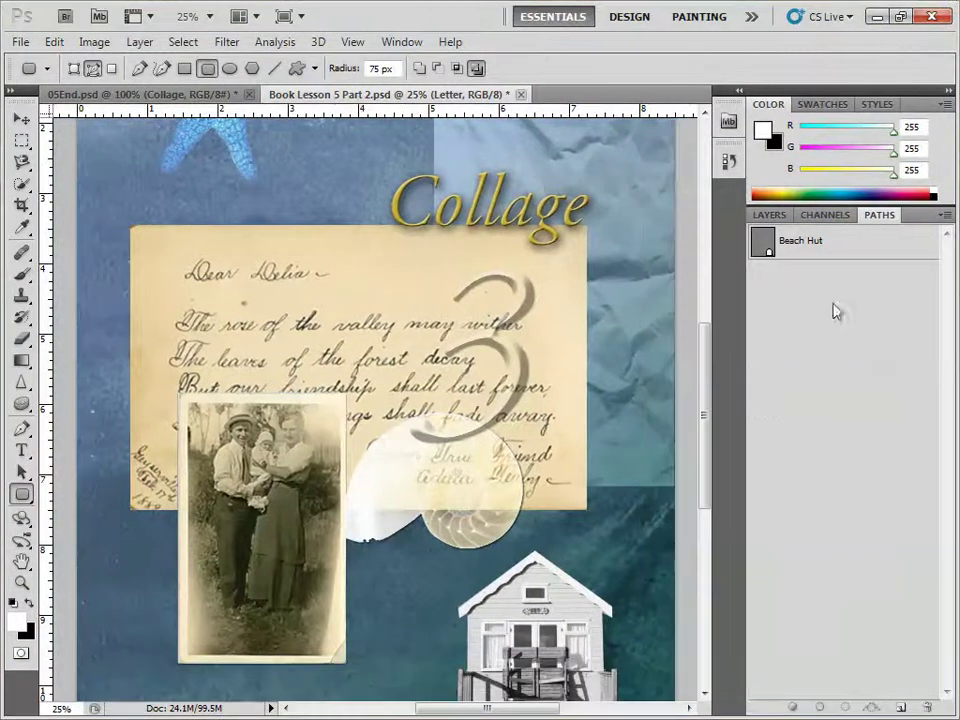
pyautogui.click(772, 216)
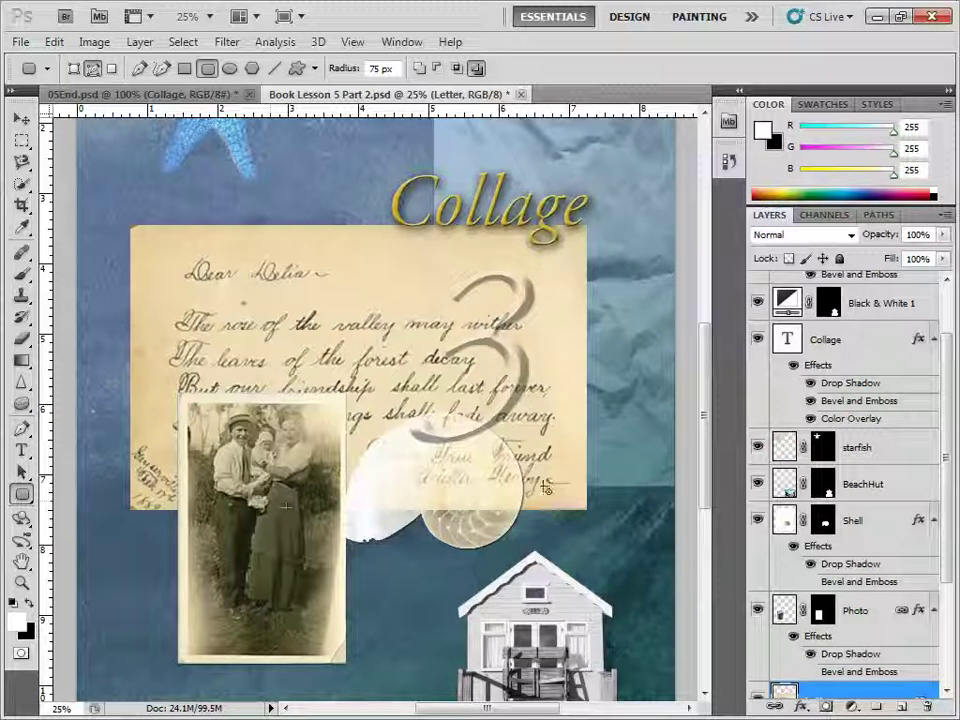
pyautogui.scroll(-3, 943, 510)
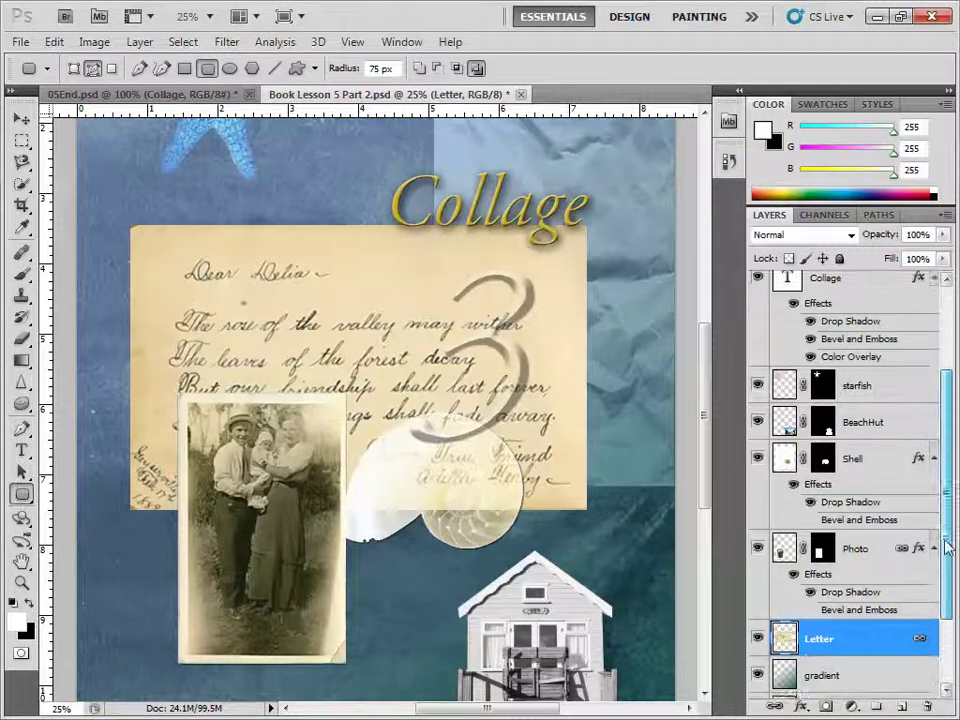
pyautogui.click(812, 620)
pyautogui.click(815, 584)
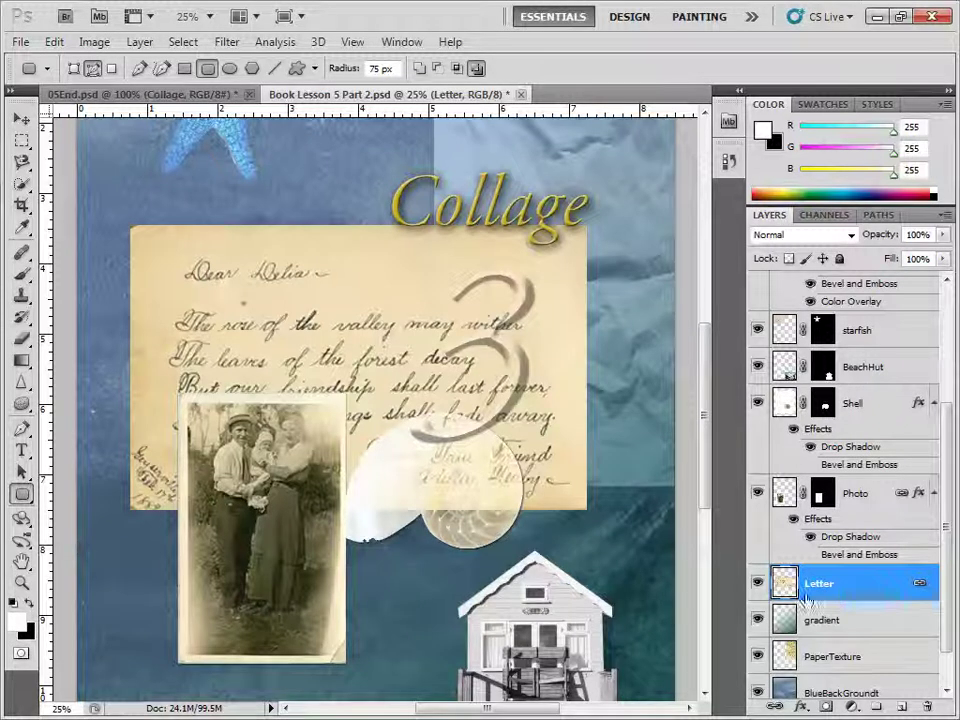
# Draw a 75 px-radius rounded-rectangle path, in Paths mode, around the letter's edges.
pyautogui.click(21, 504)
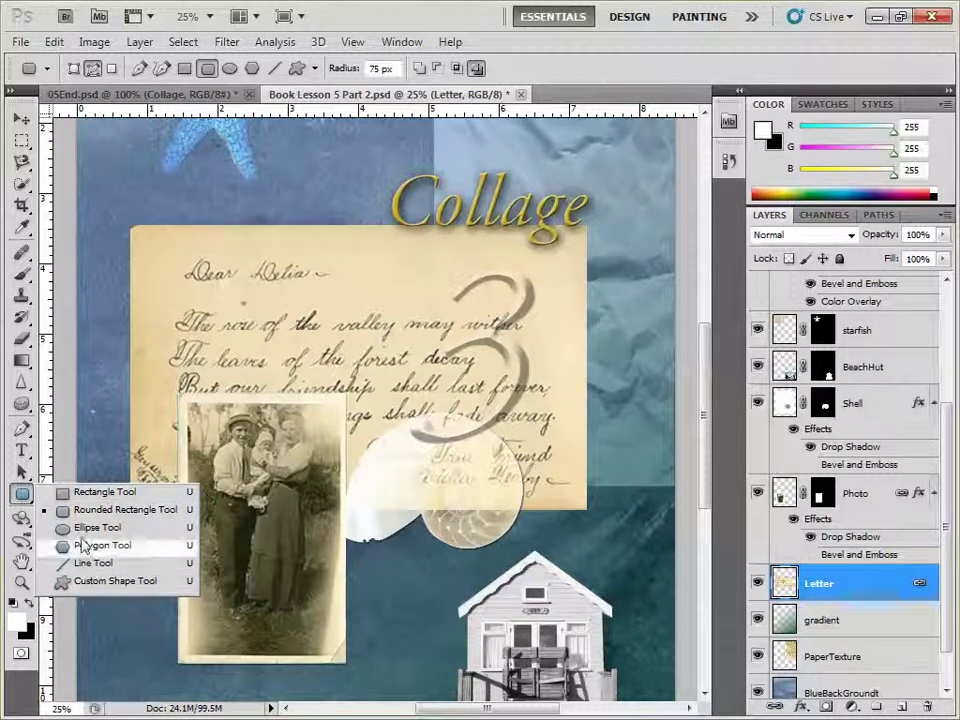
pyautogui.click(97, 510)
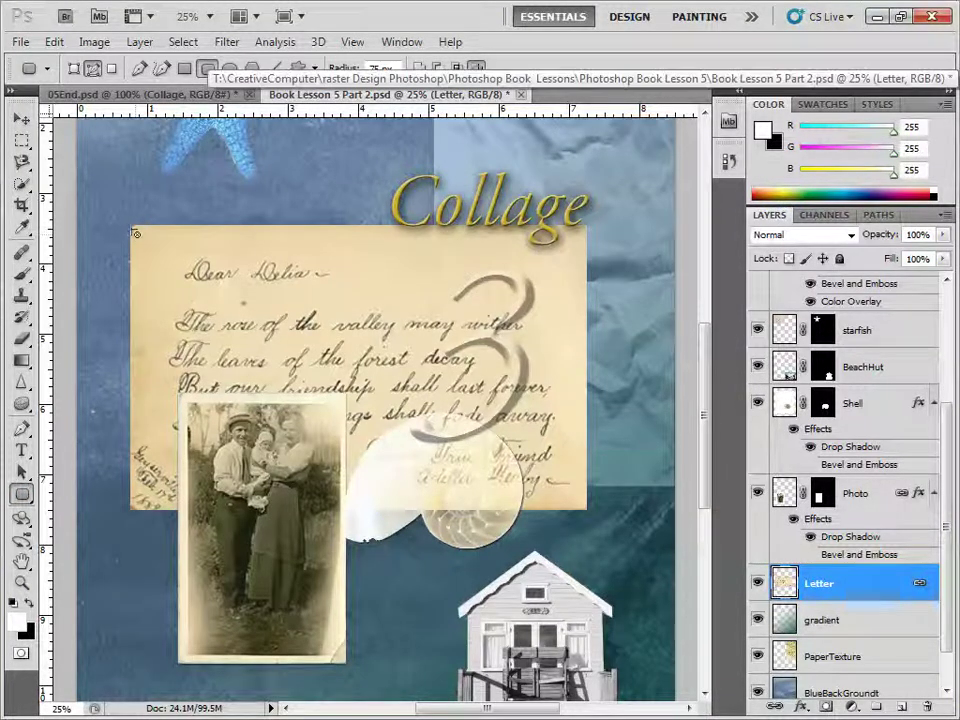
pyautogui.click(92, 70)
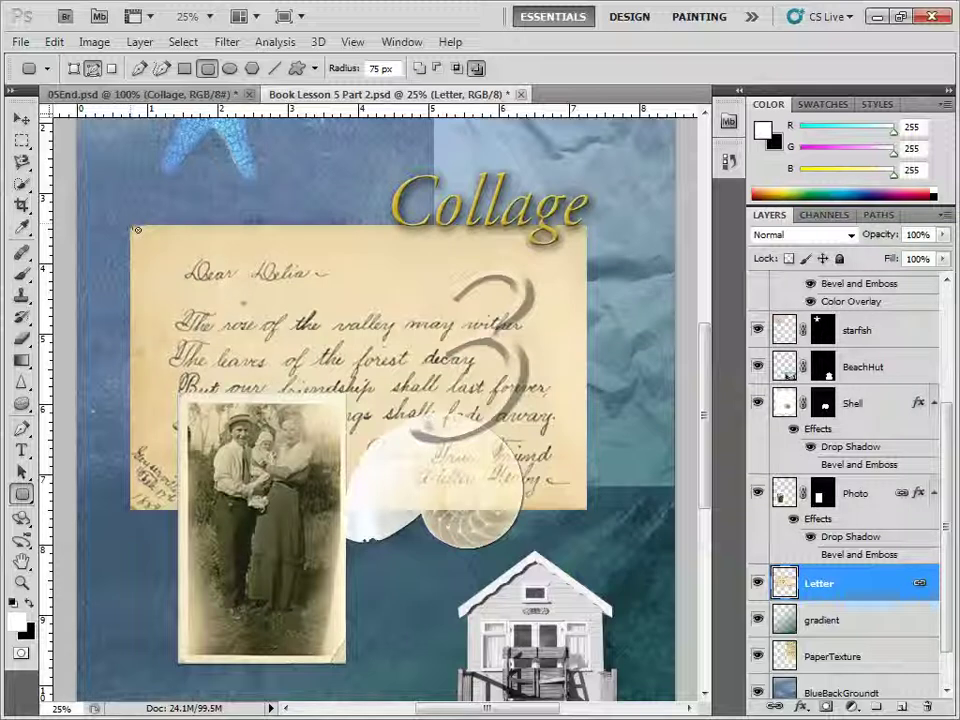
pyautogui.moveTo(136, 230); pyautogui.dragTo(590, 515)
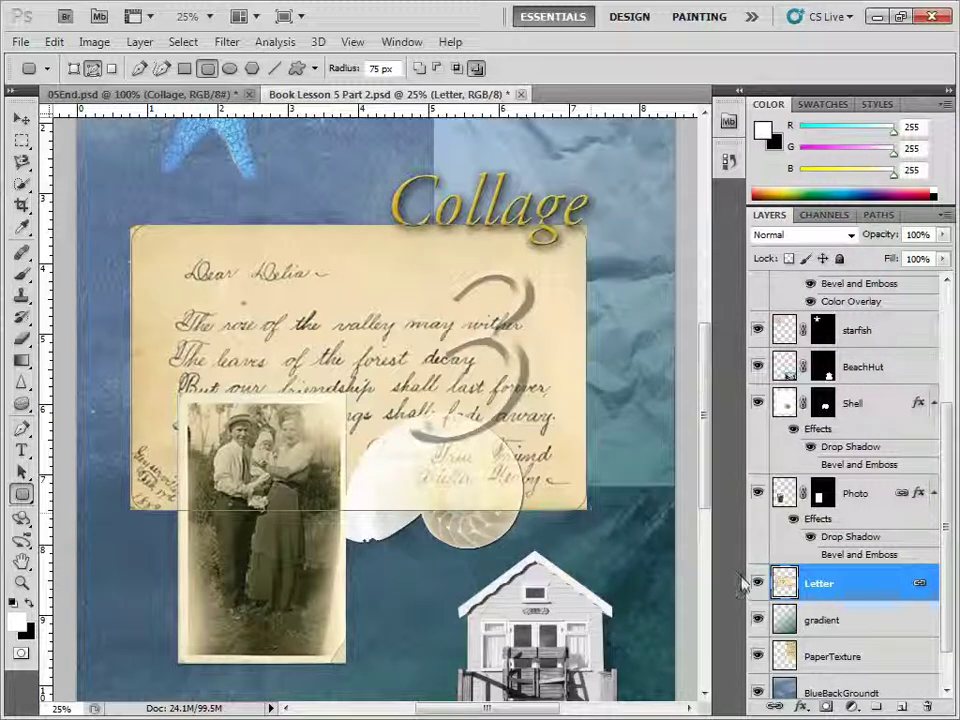
# Save the work path as 'Rounded Rectange' and load it as a selection.
pyautogui.click(879, 215)
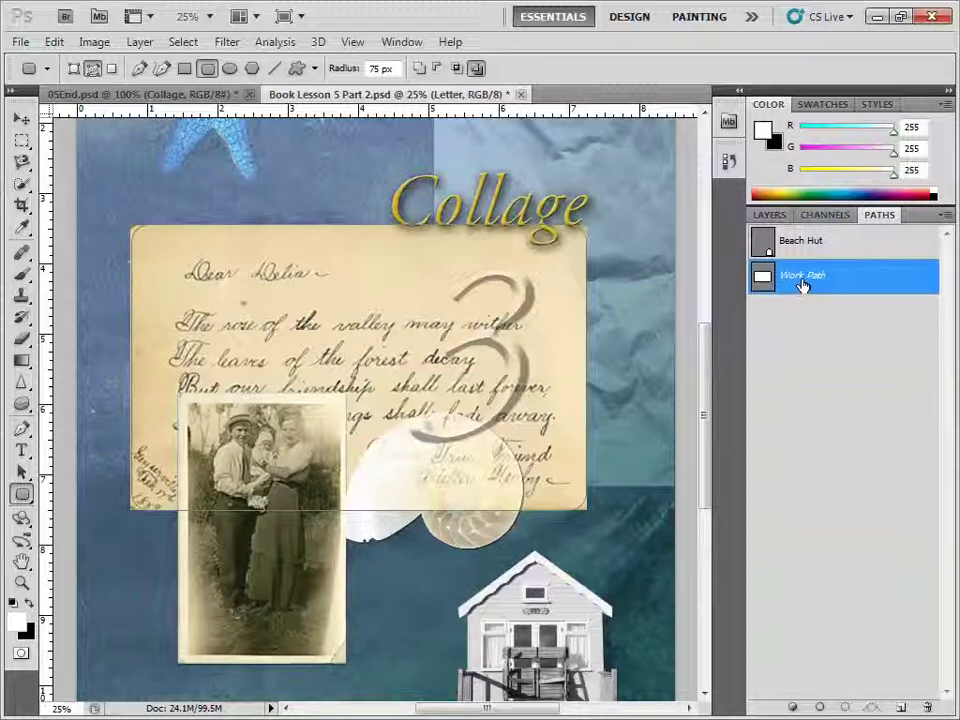
pyautogui.doubleClick(799, 284)
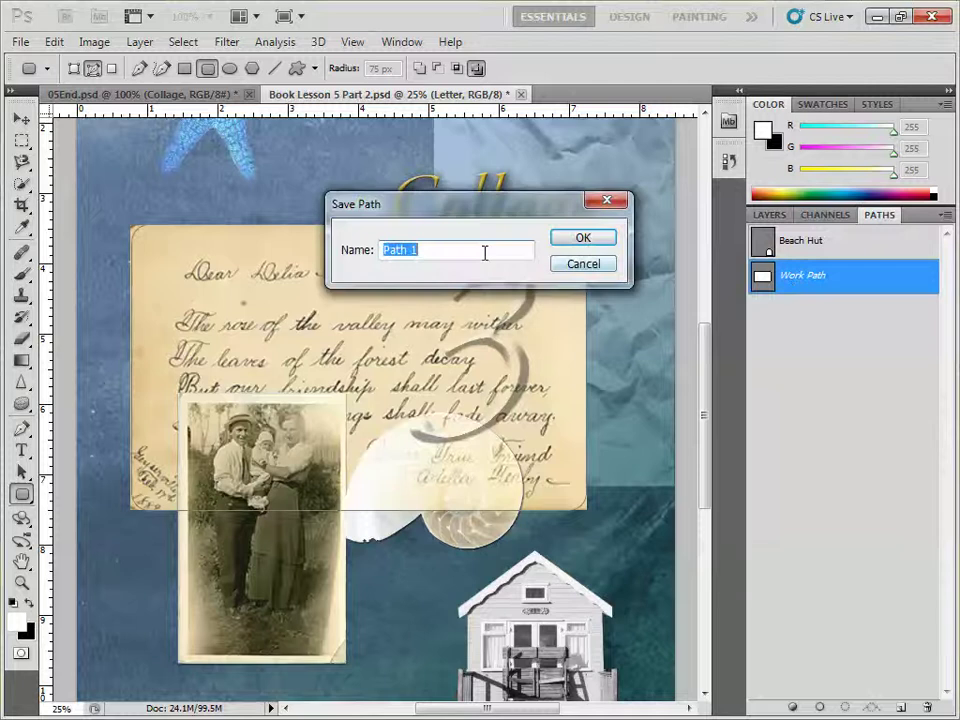
pyautogui.write('R')
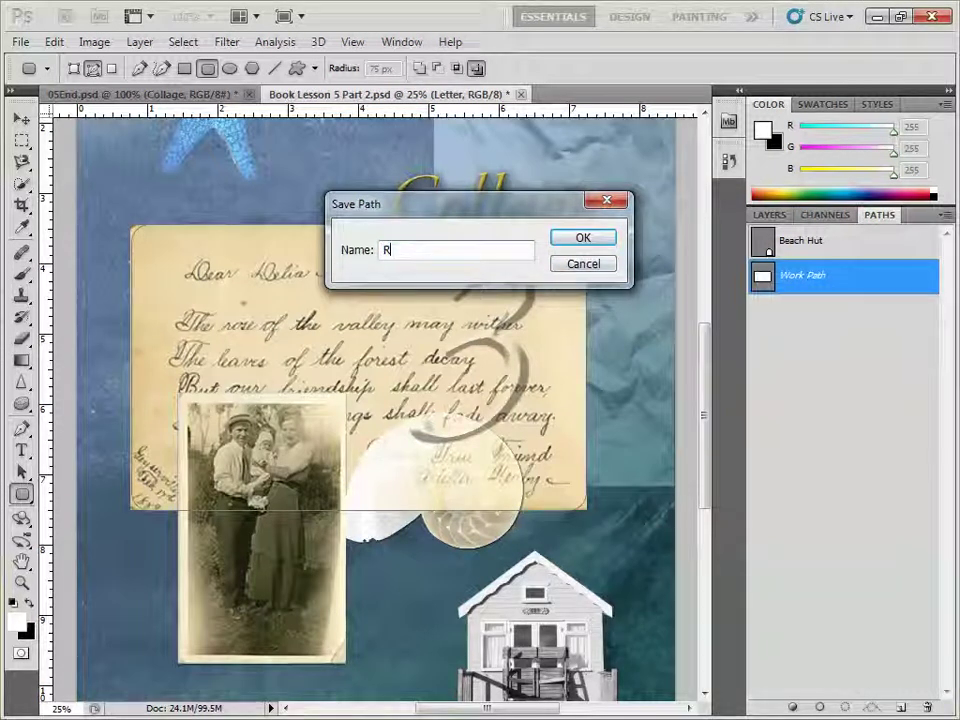
pyautogui.write('ounded Rec')
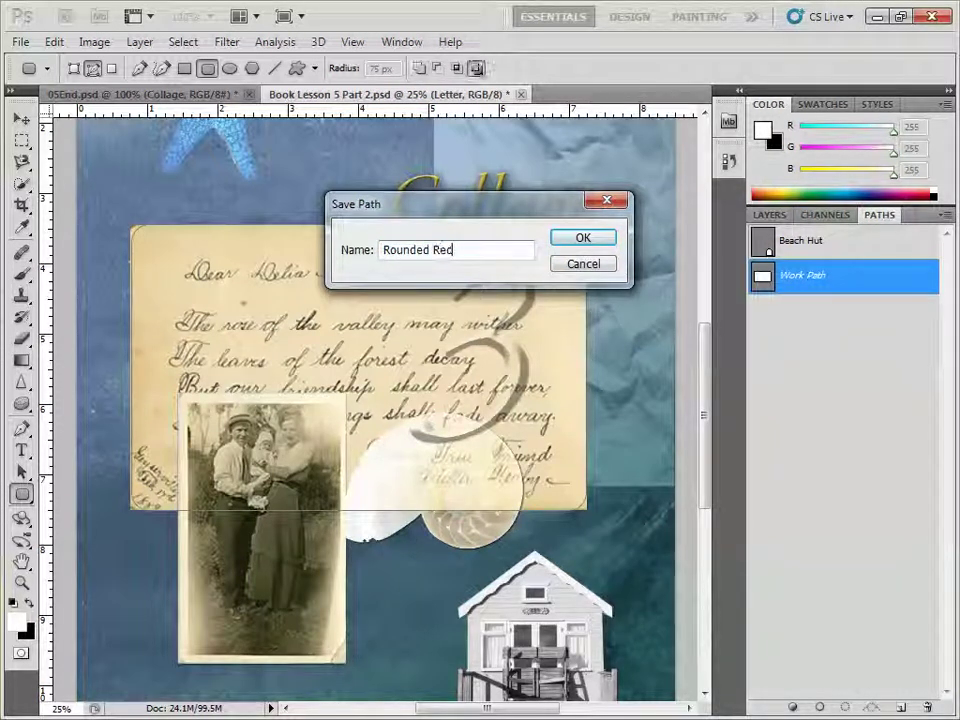
pyautogui.write('tange')
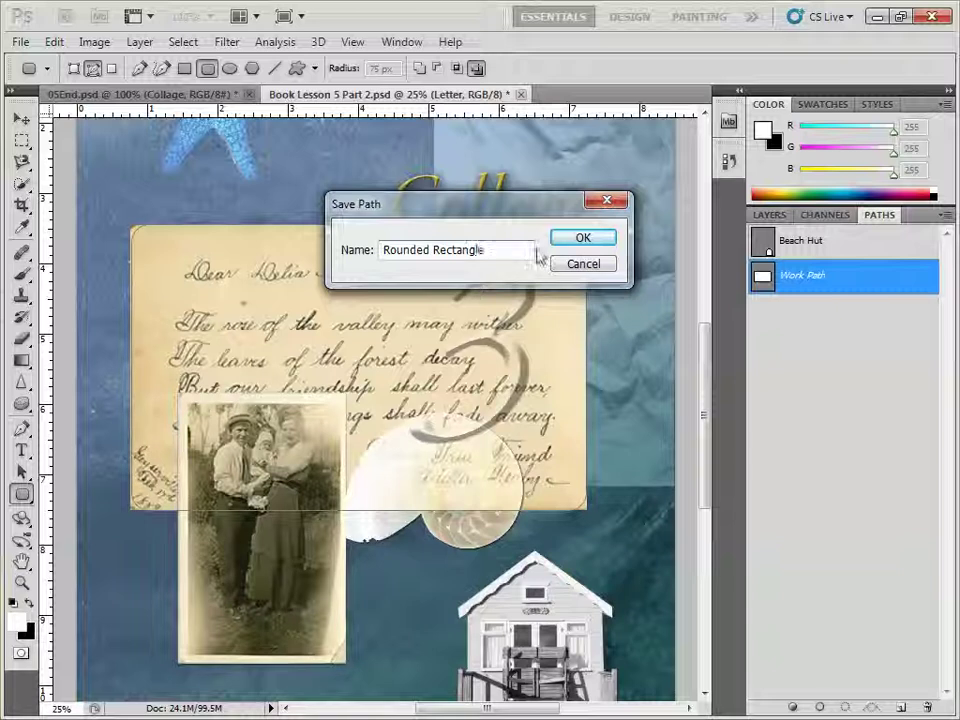
pyautogui.click(576, 241)
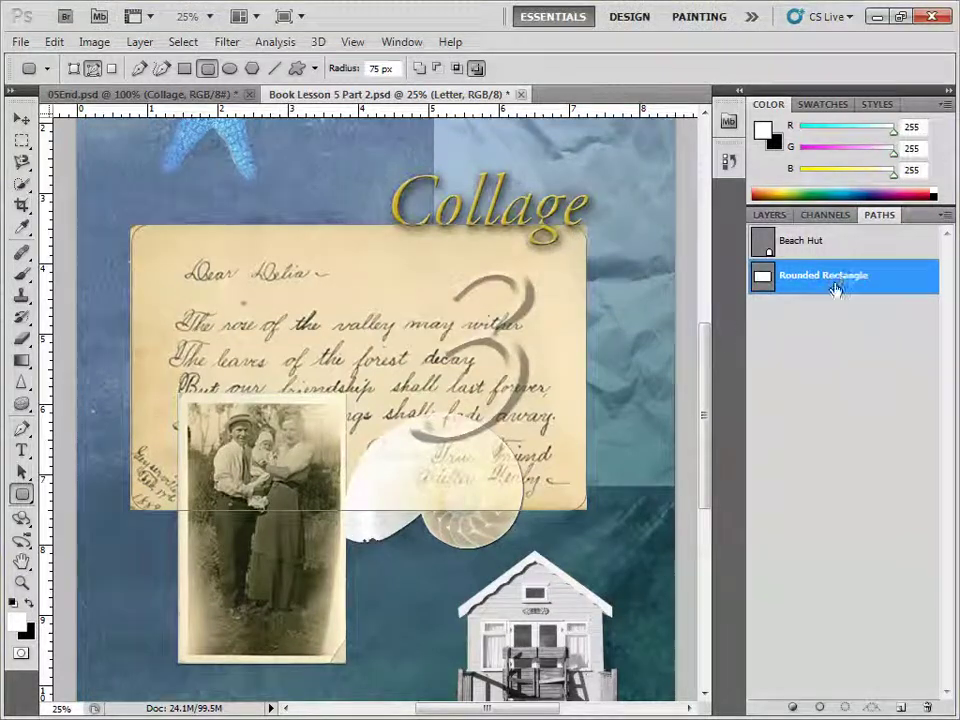
pyautogui.click(845, 708)
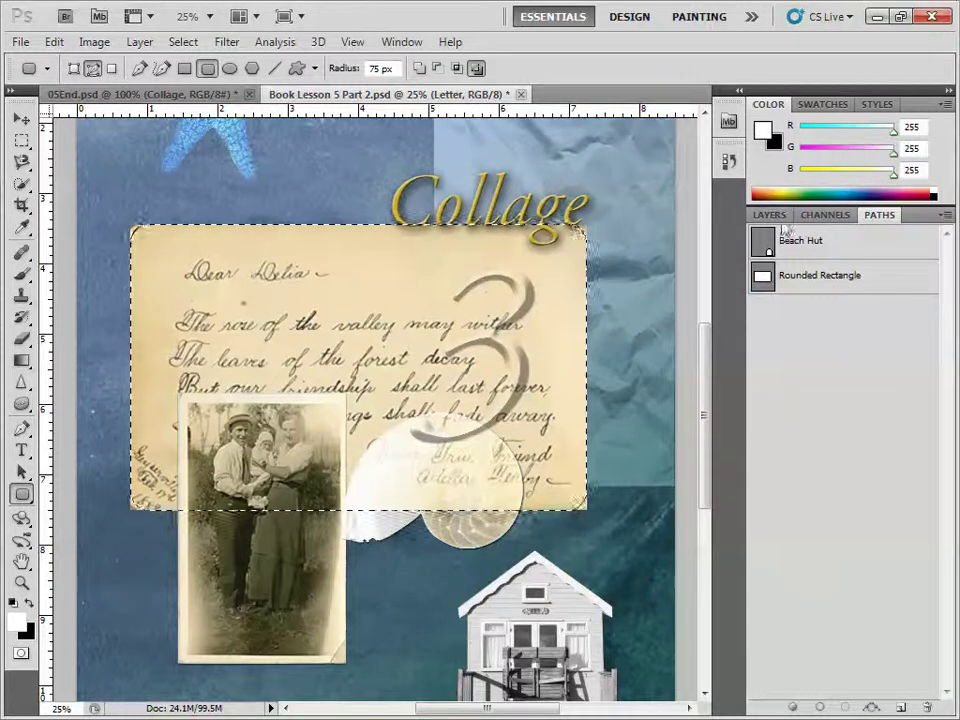
# Add a layer mask to the Letter layer from the rounded-rectangle selection.
pyautogui.click(770, 215)
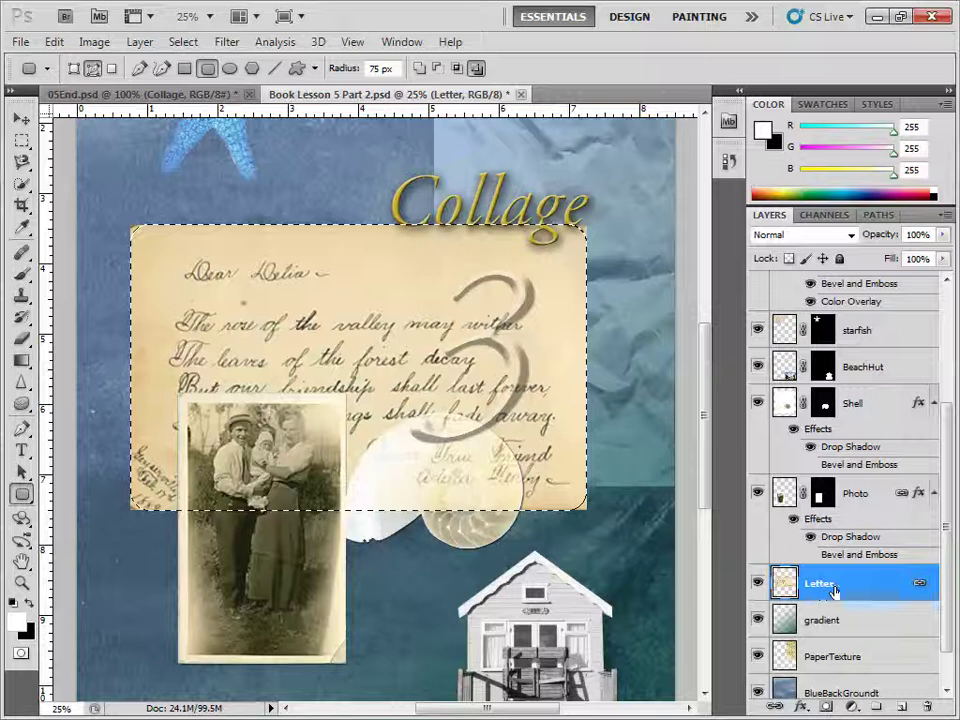
pyautogui.click(803, 706)
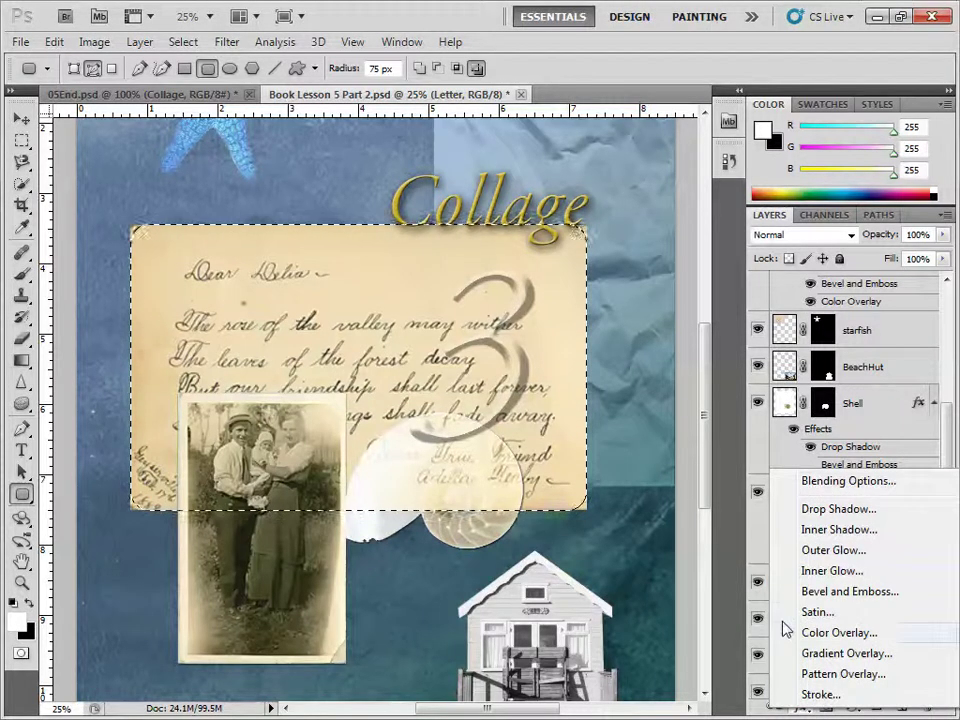
pyautogui.press('Escape')
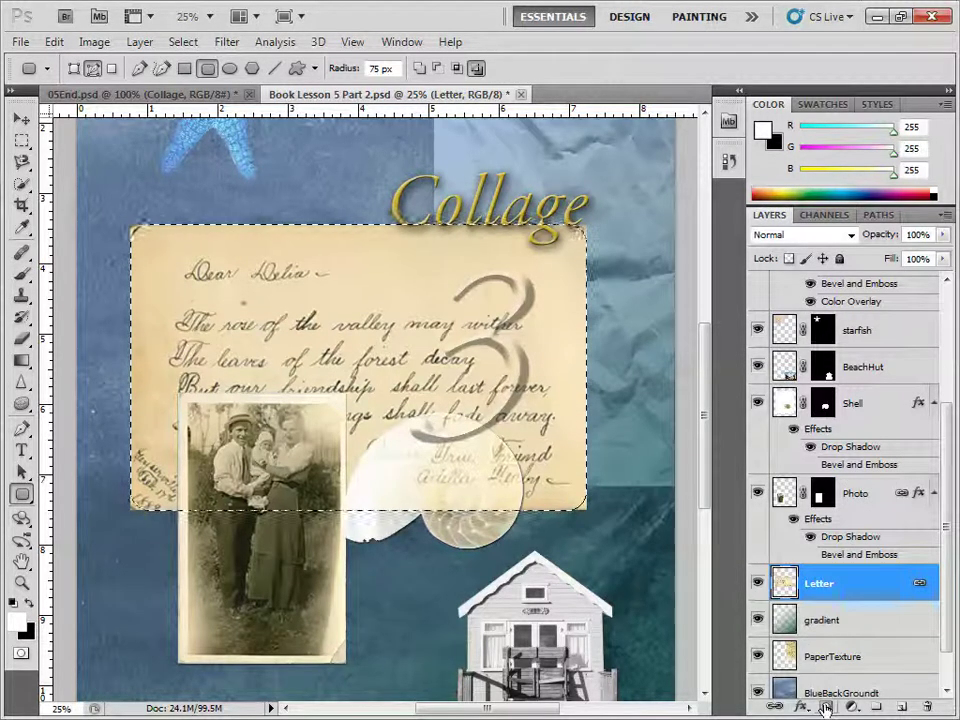
pyautogui.click(826, 708)
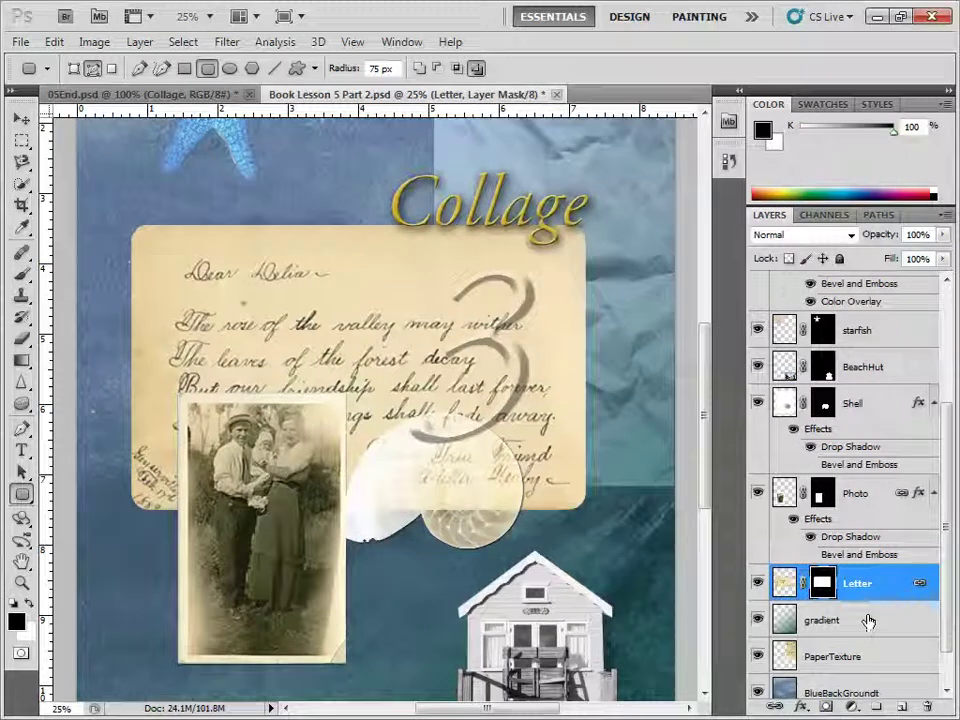
pyautogui.click(801, 706)
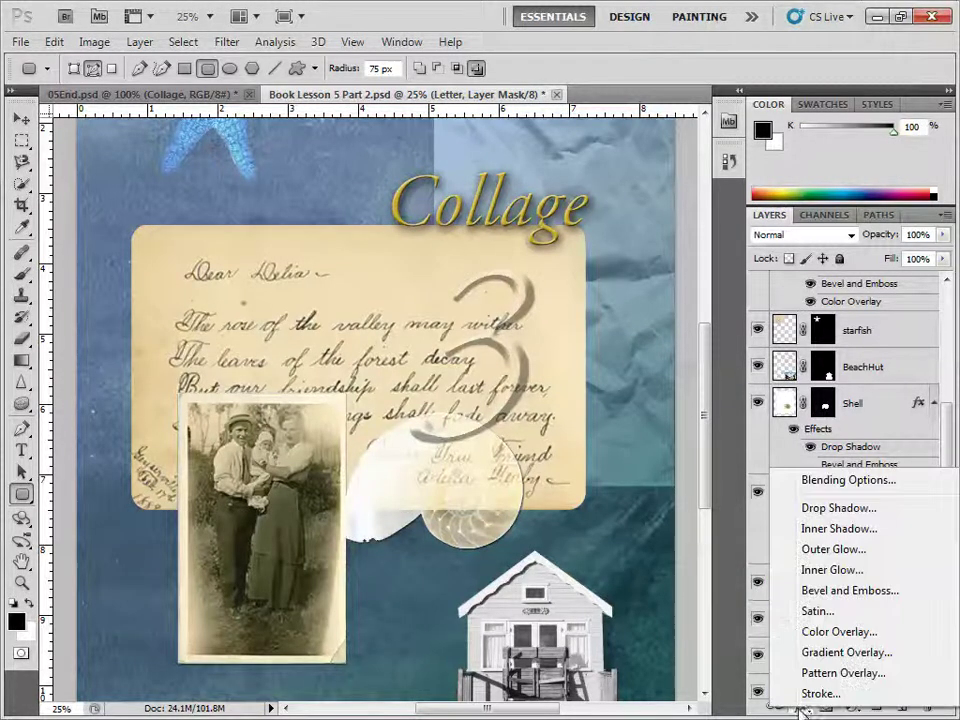
# Apply a drop shadow to the letter with increased Distance, Spread and Size.
pyautogui.click(840, 508)
pyautogui.moveTo(420, 181); pyautogui.dragTo(696, 67)
pyautogui.moveTo(681, 208); pyautogui.dragTo(700, 250)
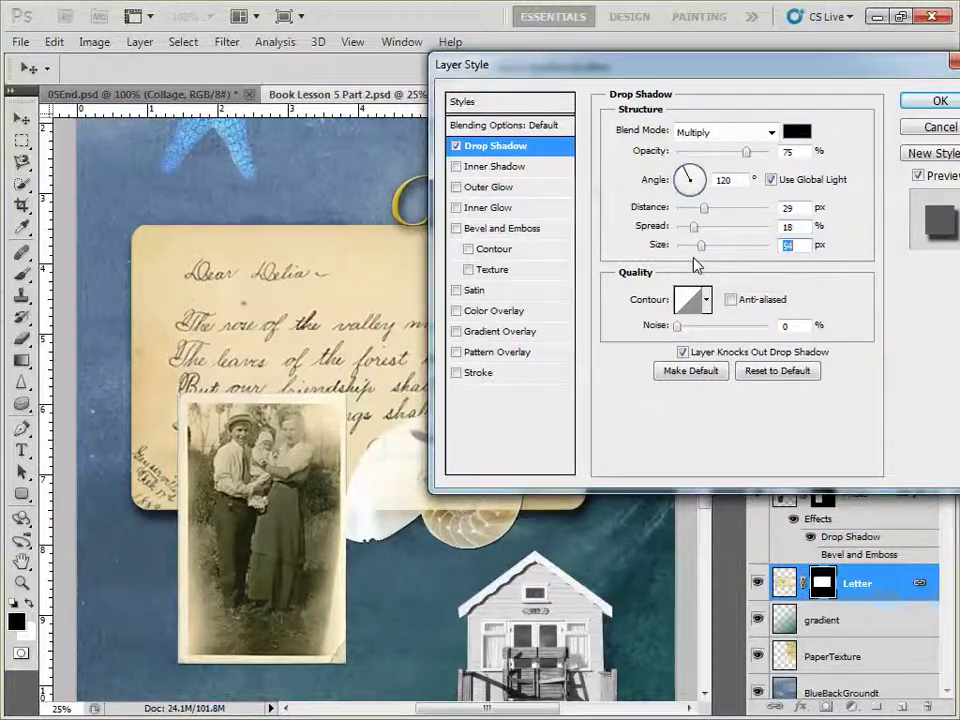
pyautogui.click(932, 102)
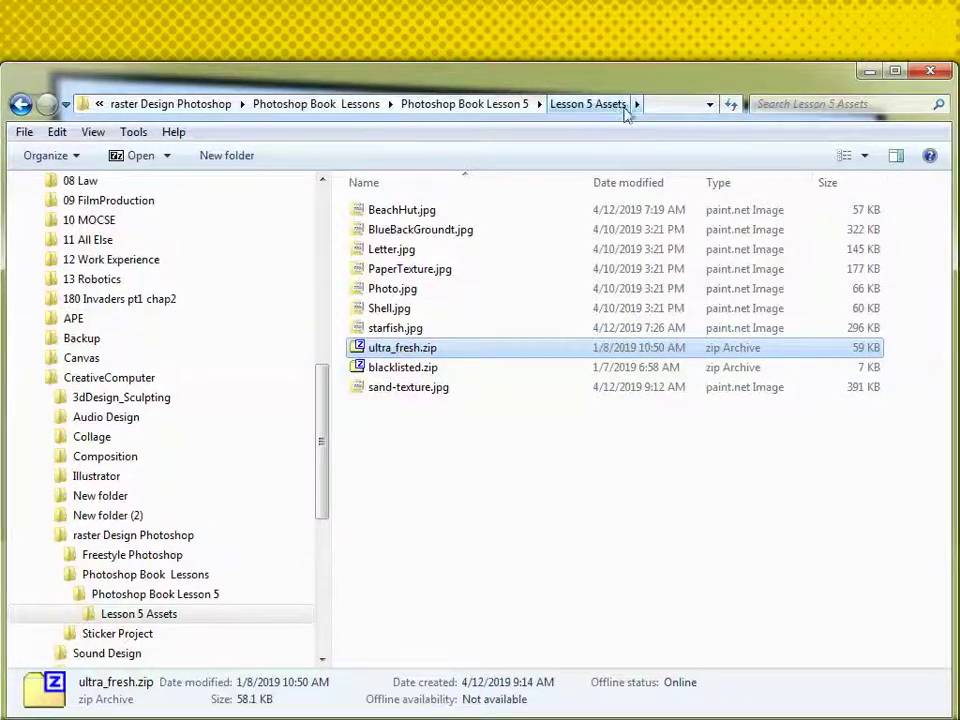
# Open ultra_fresh.zip from the Lesson 5 Assets folder in 7-Zip.
pyautogui.doubleClick(389, 351)
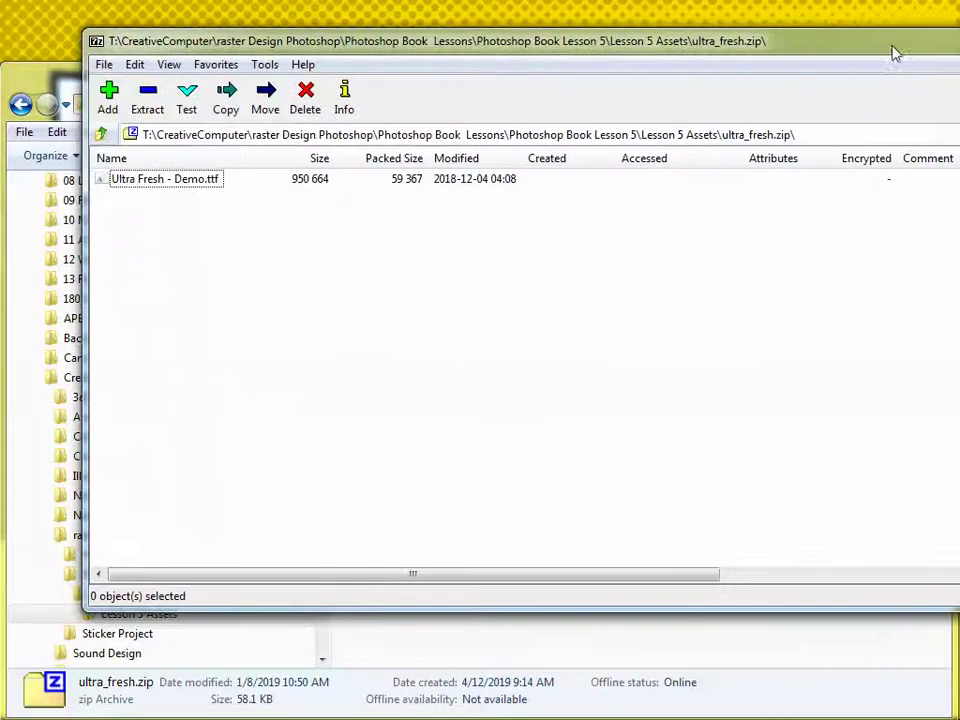
# Preview the Ultra Fresh - Demo.ttf font from the archive in the font viewer.
pyautogui.doubleClick(182, 186)
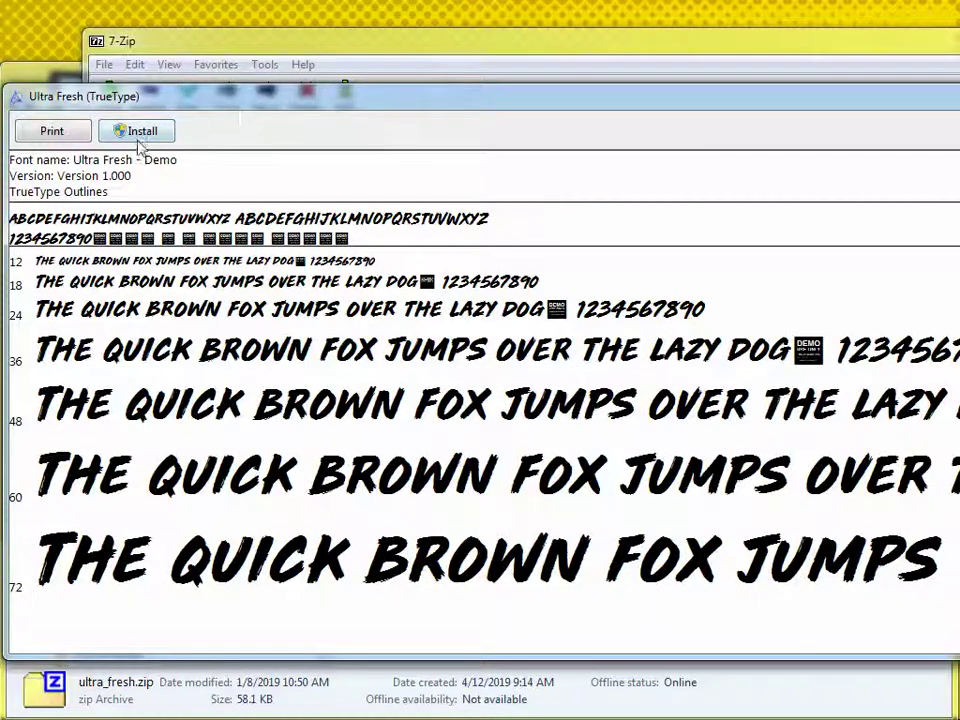
# Move the font preview and 7-Zip windows aside and reselect ultra_fresh.zip in Explorer.
pyautogui.moveTo(238, 105); pyautogui.dragTo(958, 160)
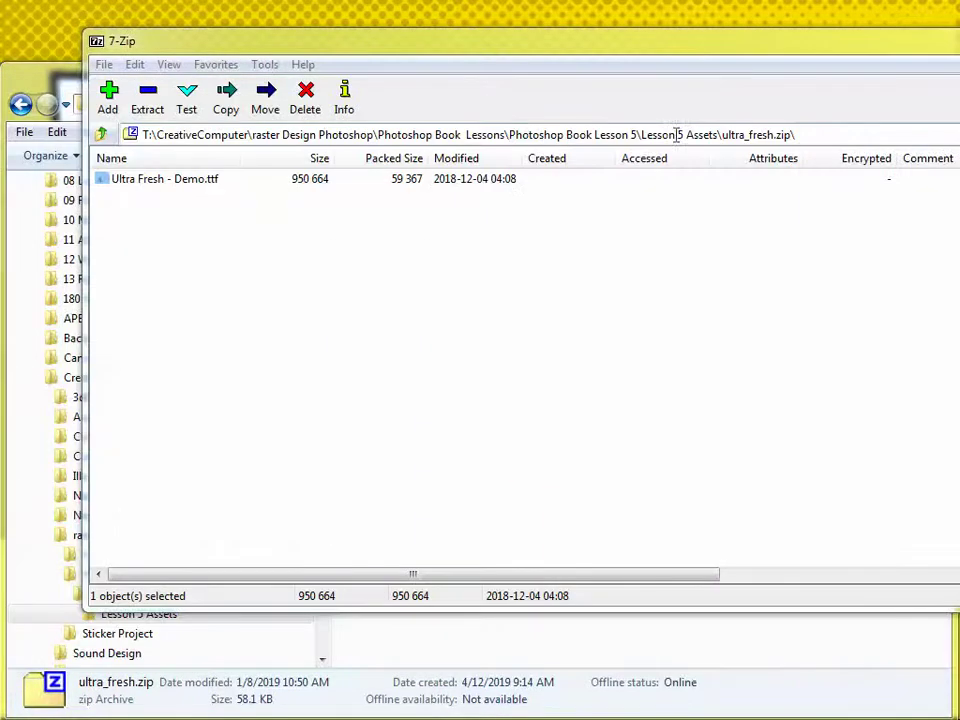
pyautogui.moveTo(534, 58); pyautogui.dragTo(959, 60)
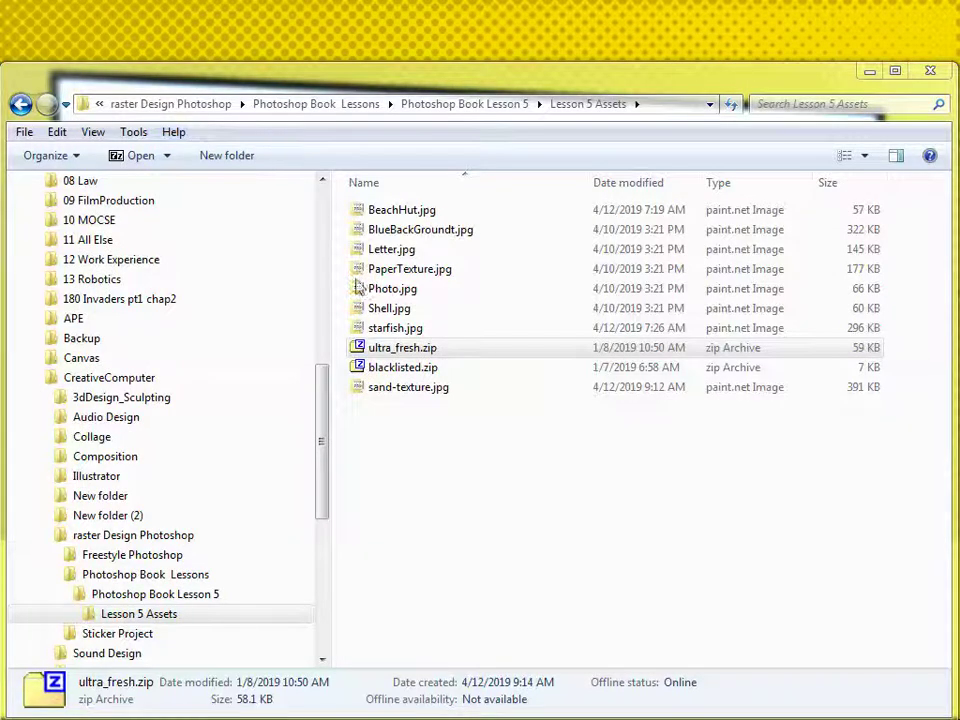
pyautogui.click(379, 353)
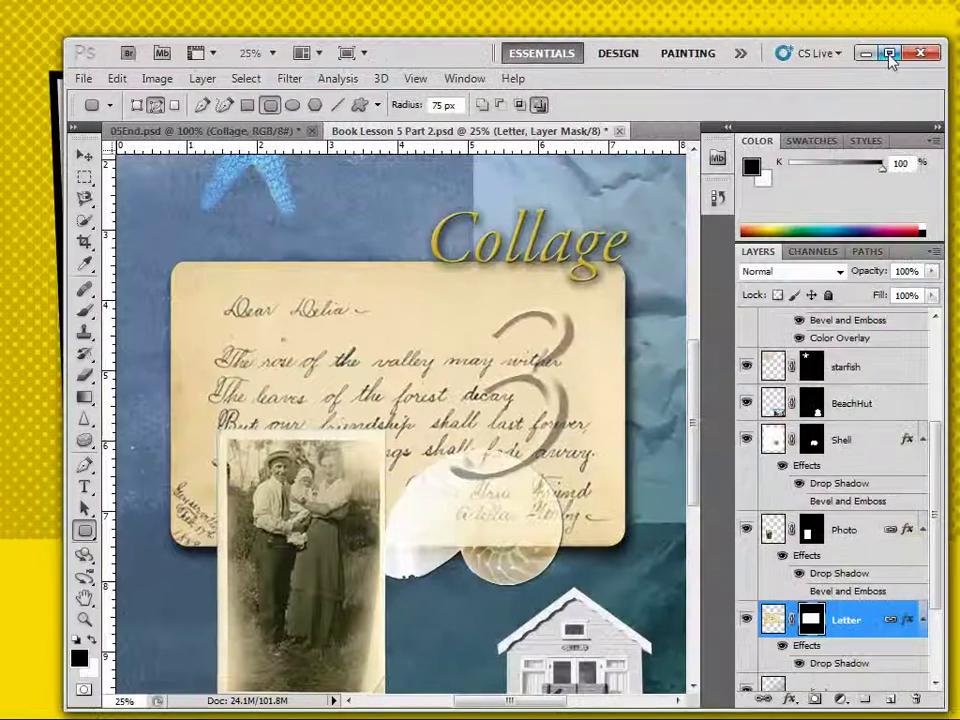
# Maximize Photoshop and create a new empty layer above the '3' text layer.
pyautogui.click(890, 54)
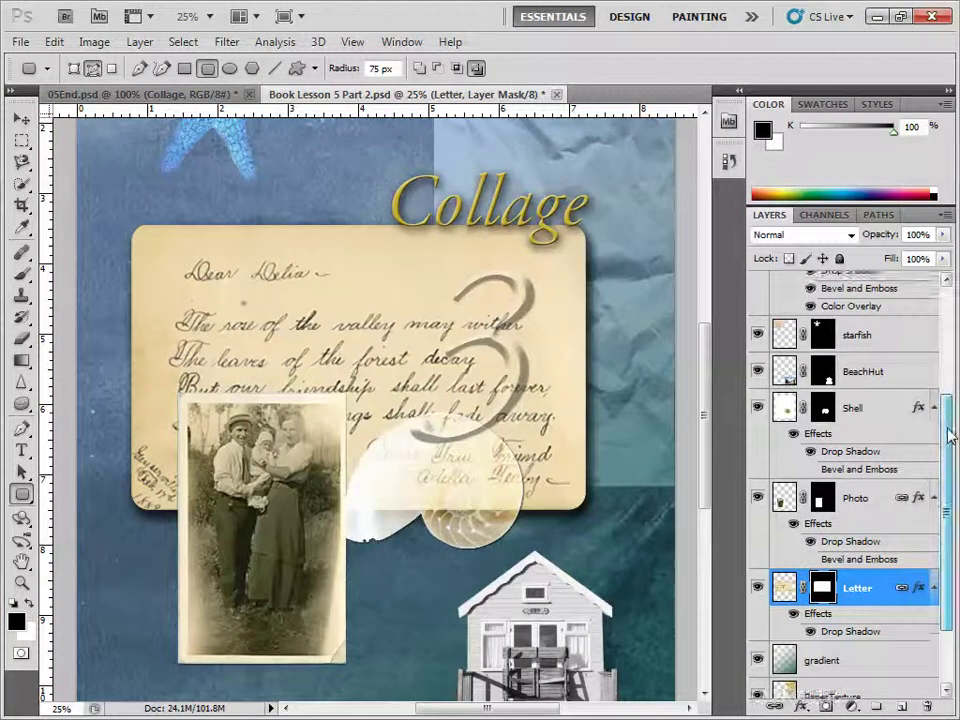
pyautogui.click(948, 403)
pyautogui.click(845, 310)
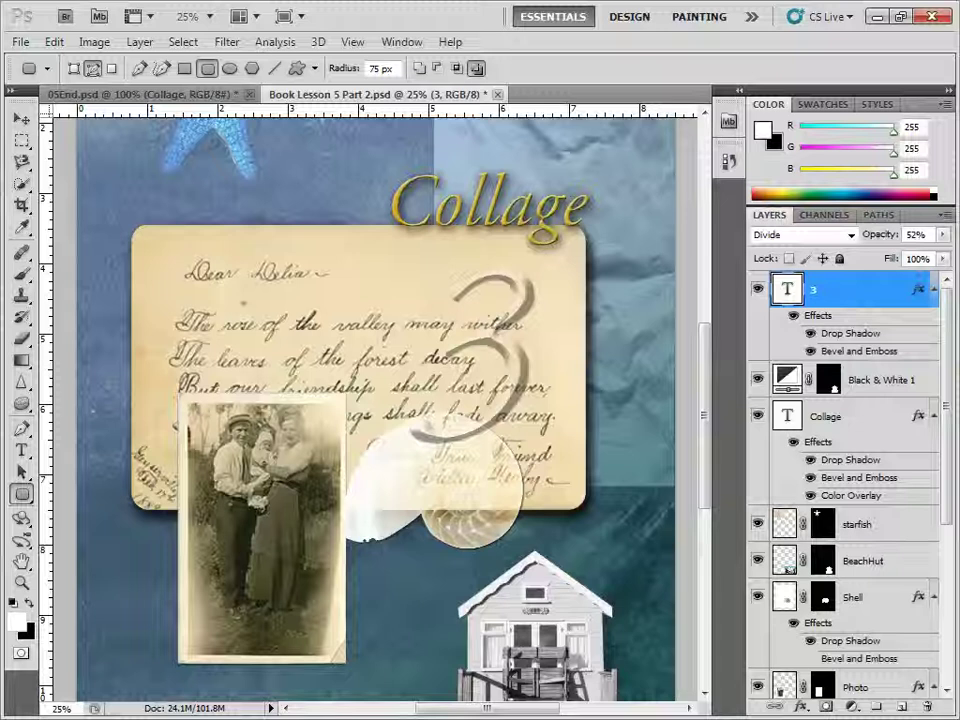
pyautogui.click(905, 707)
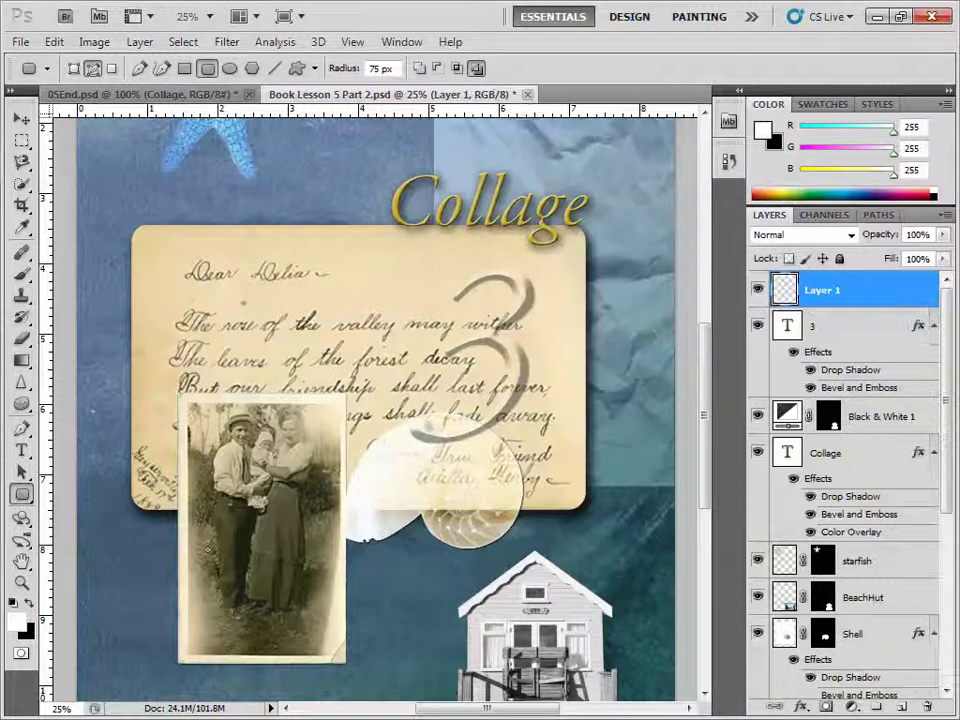
pyautogui.scroll(-4, 289, 576)
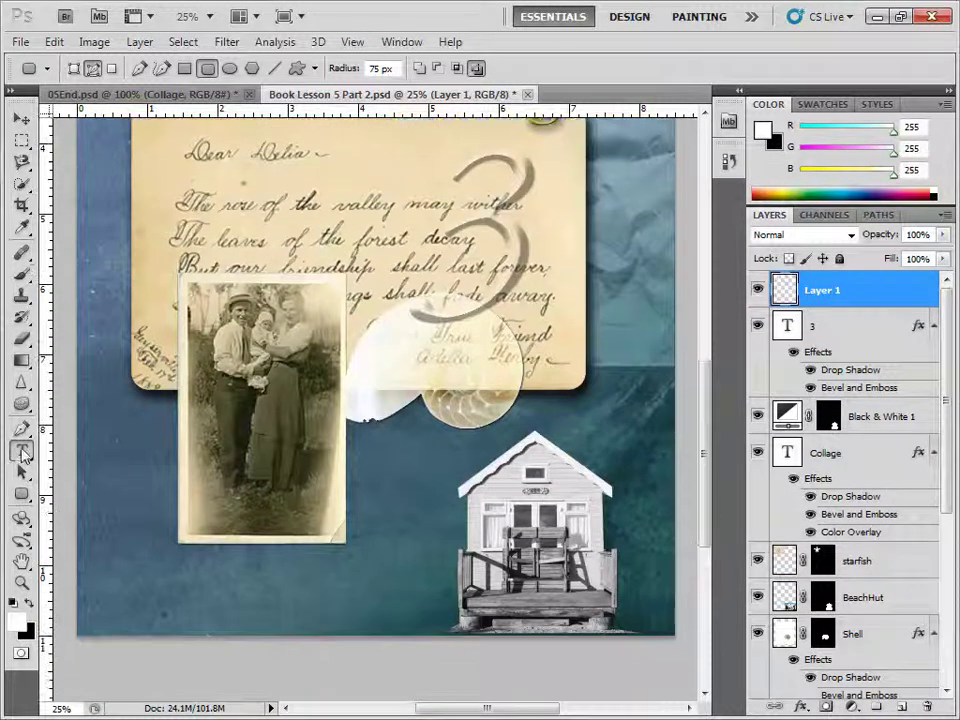
# Type the person's name caption at the lower left, shift it right, and reselect its text.
pyautogui.click(21, 449)
pyautogui.click(127, 588)
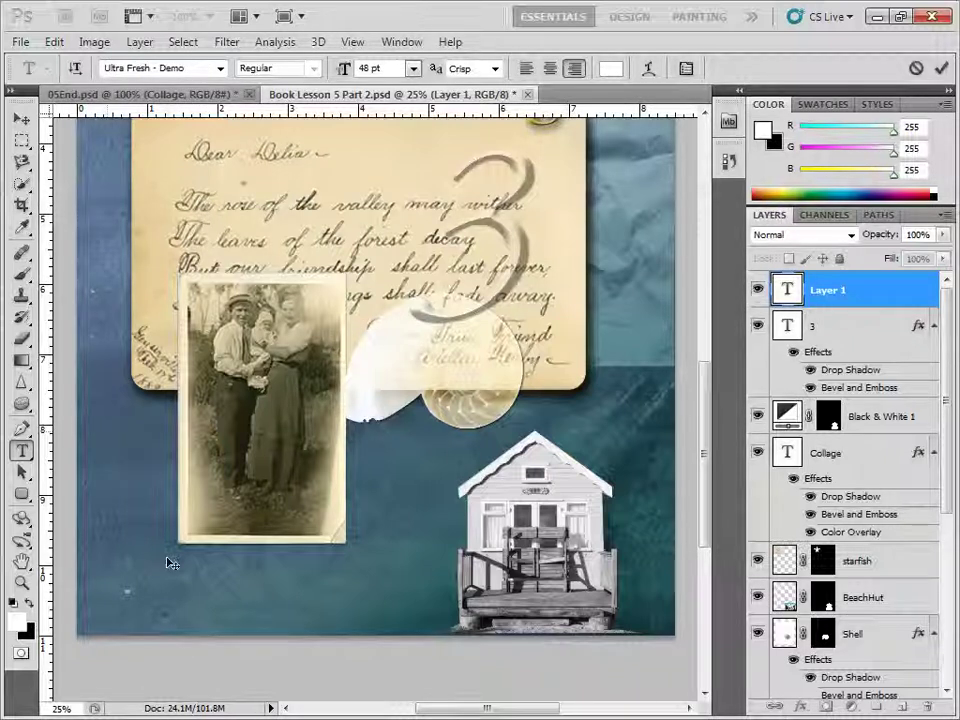
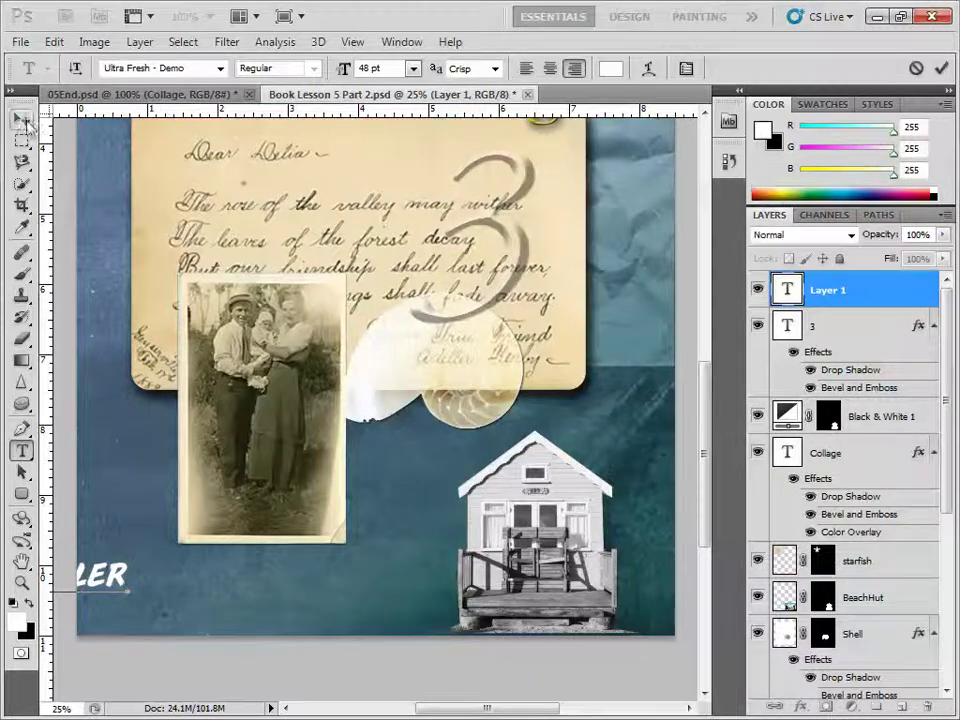
pyautogui.click(20, 120)
pyautogui.moveTo(96, 600); pyautogui.dragTo(312, 605)
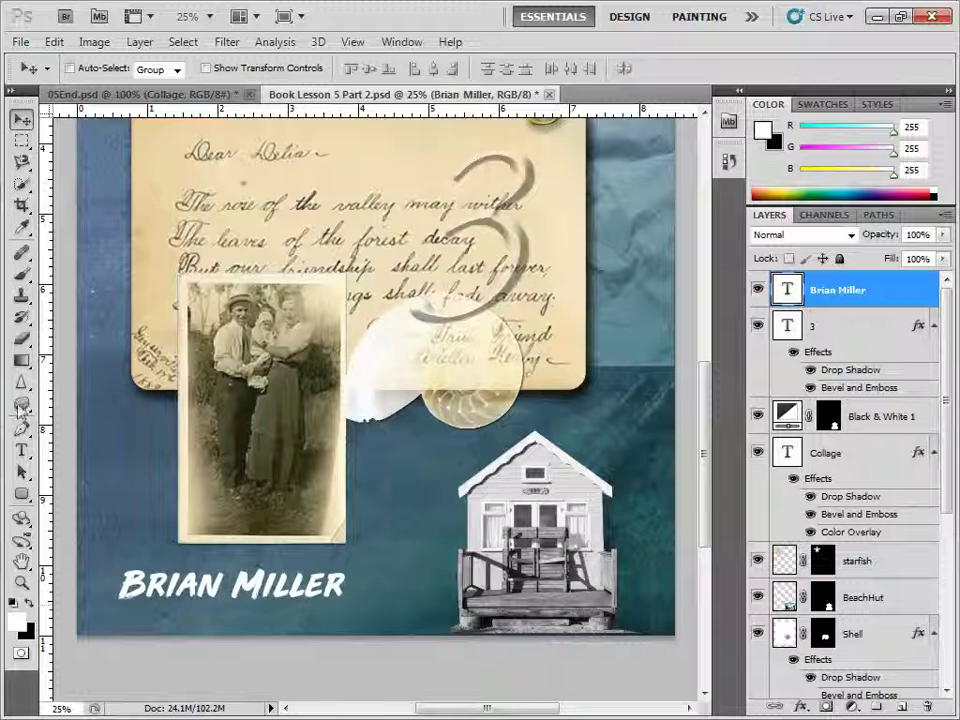
pyautogui.click(20, 455)
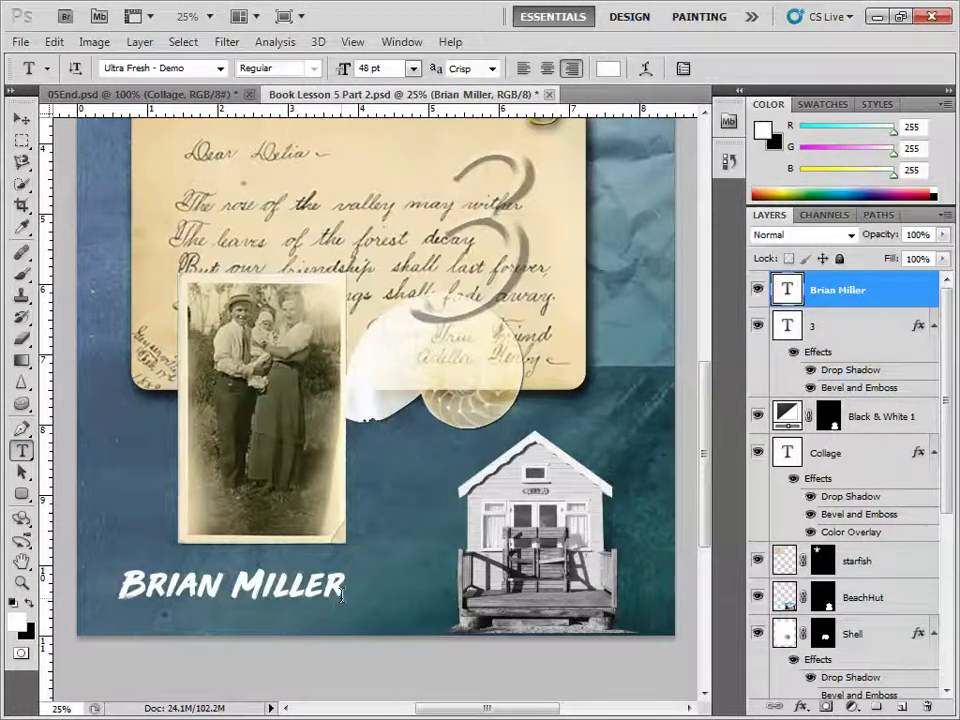
pyautogui.moveTo(345, 588); pyautogui.dragTo(118, 588)
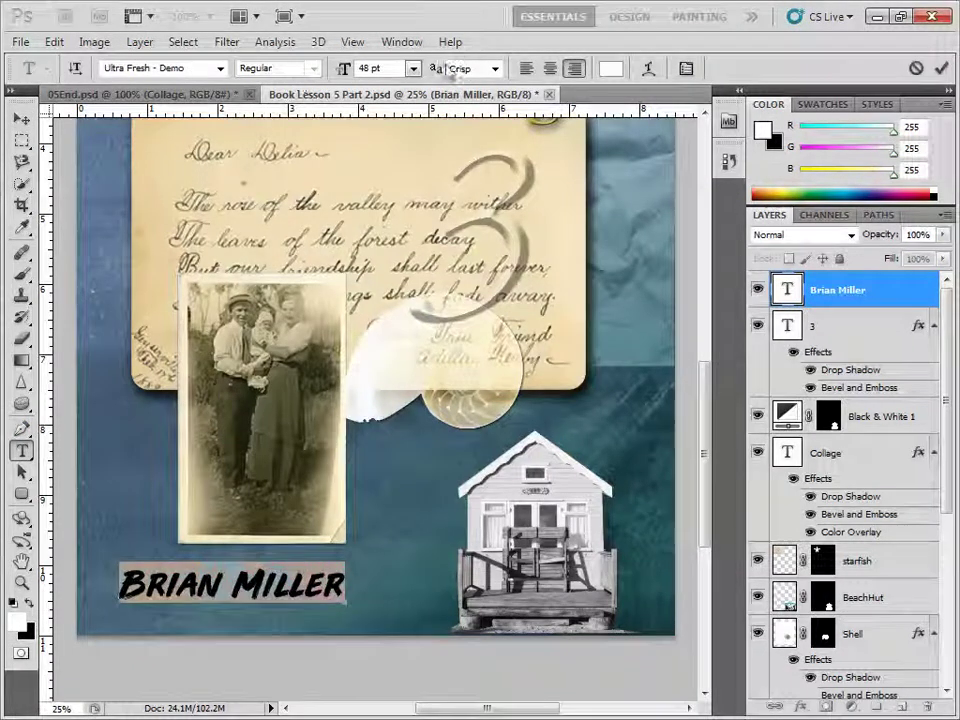
# Change the caption's text colour to near-black #030303 and commit it.
pyautogui.click(610, 68)
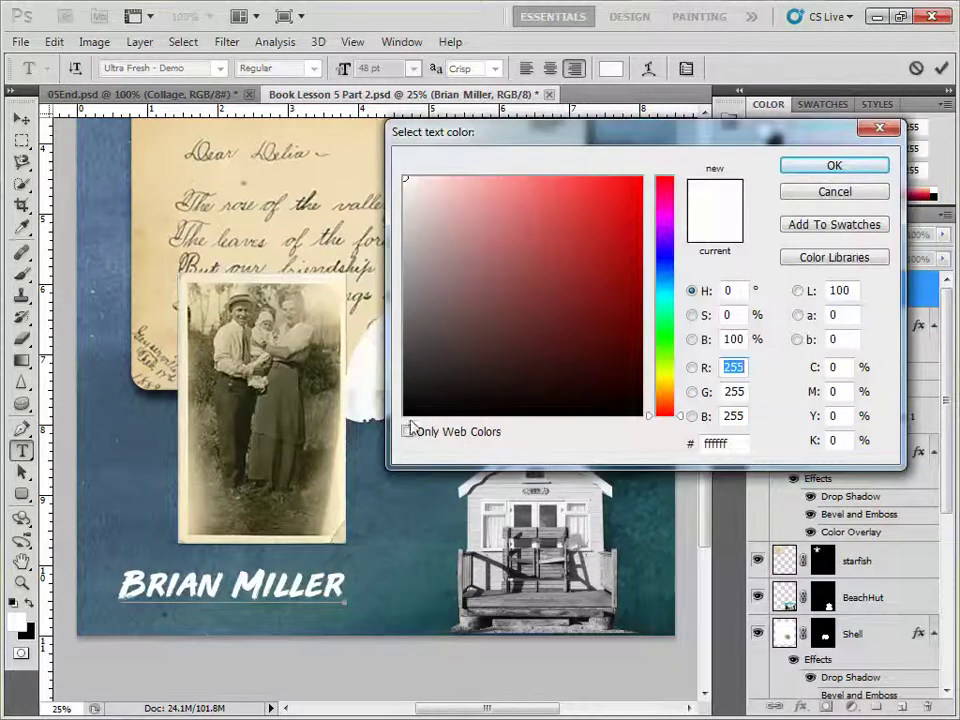
pyautogui.click(406, 412)
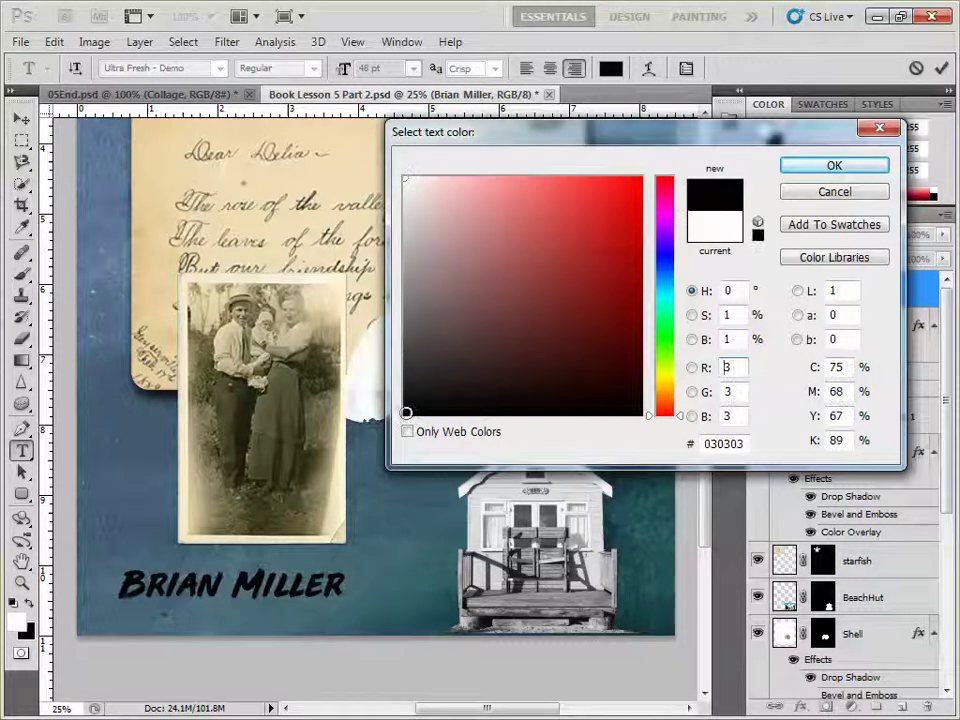
pyautogui.click(832, 166)
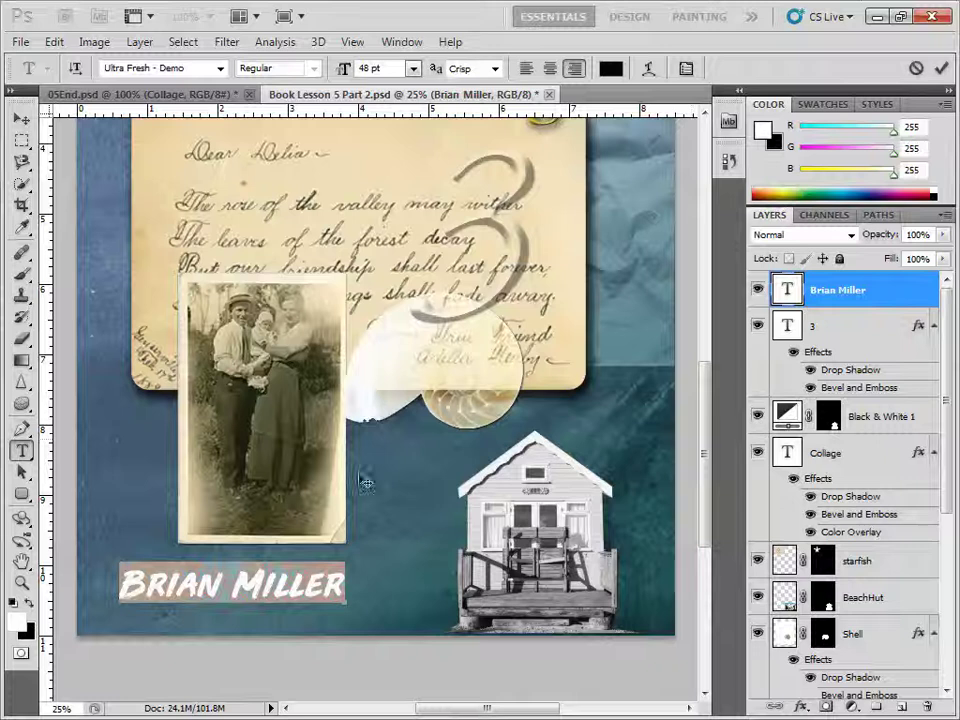
pyautogui.click(20, 118)
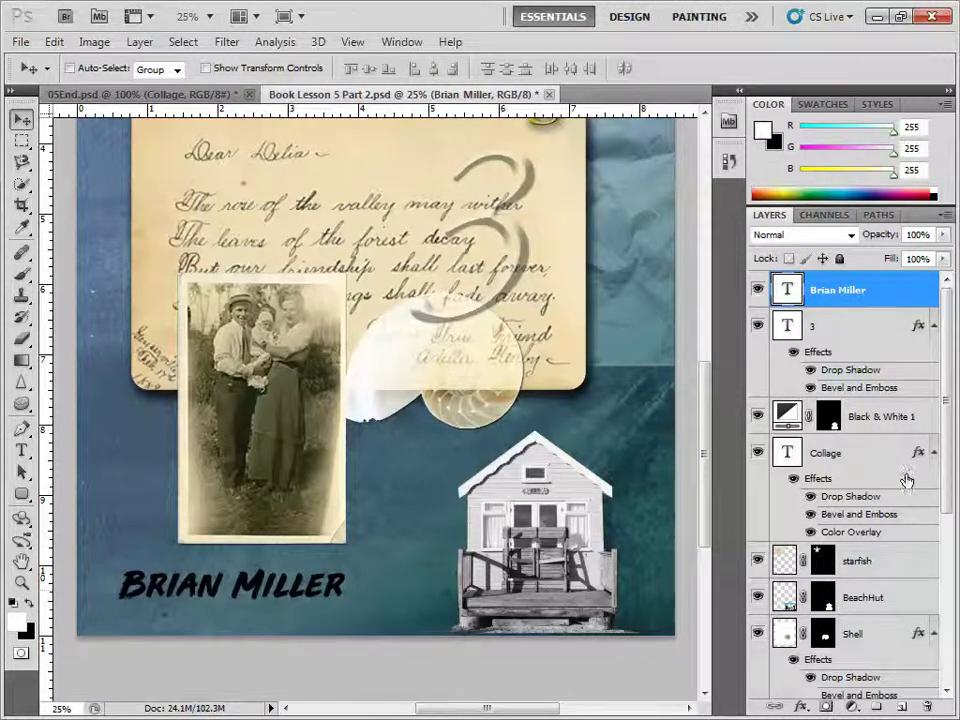
pyautogui.click(903, 707)
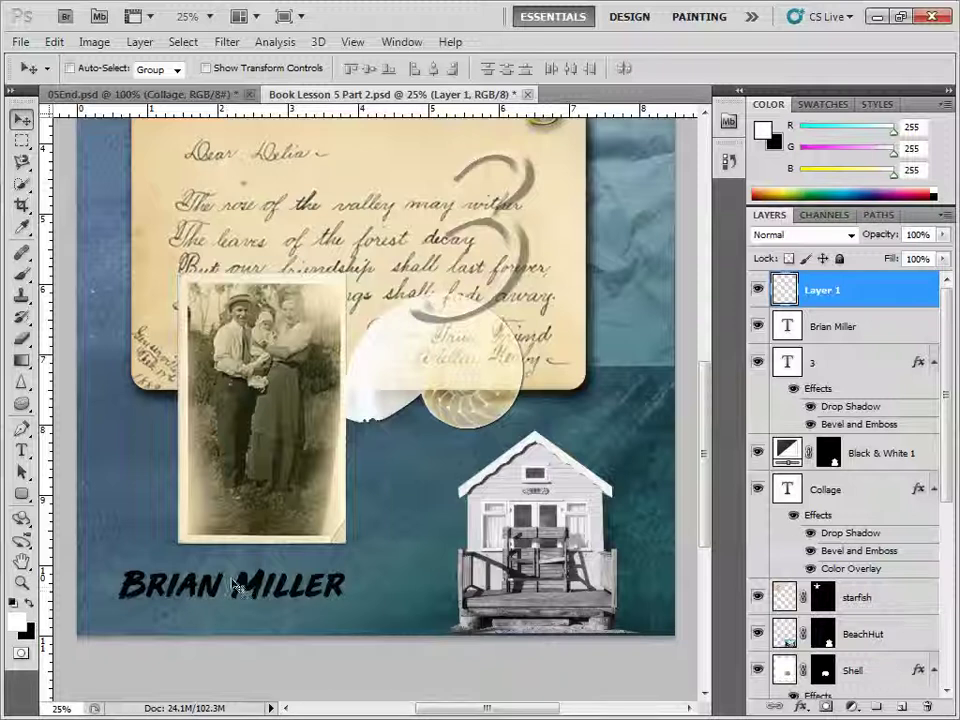
pyautogui.click(20, 41)
pyautogui.click(92, 407)
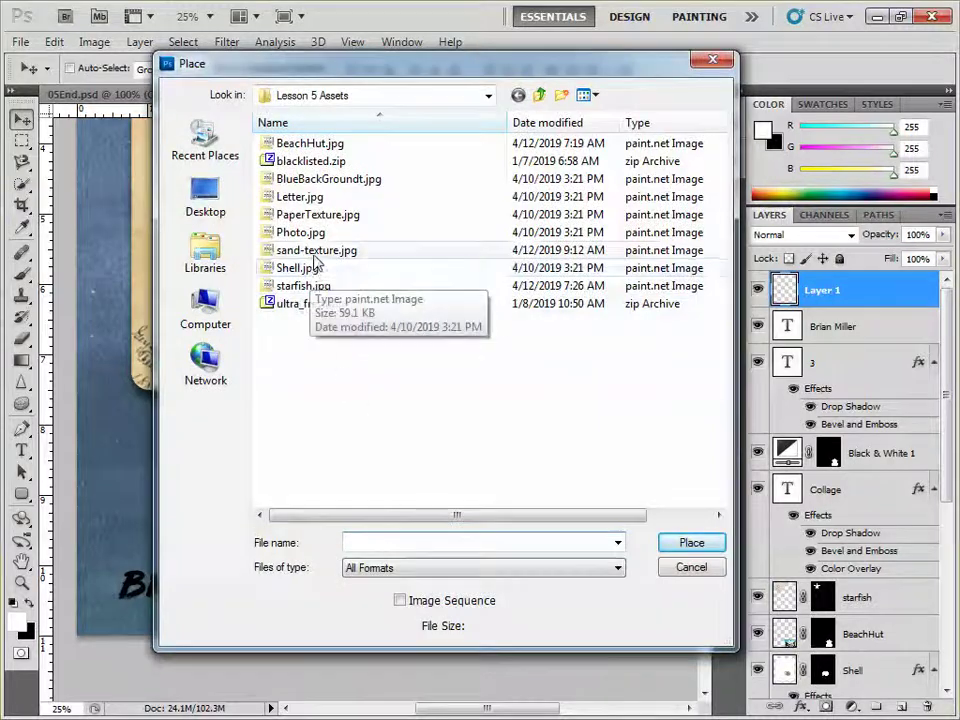
pyautogui.doubleClick(311, 250)
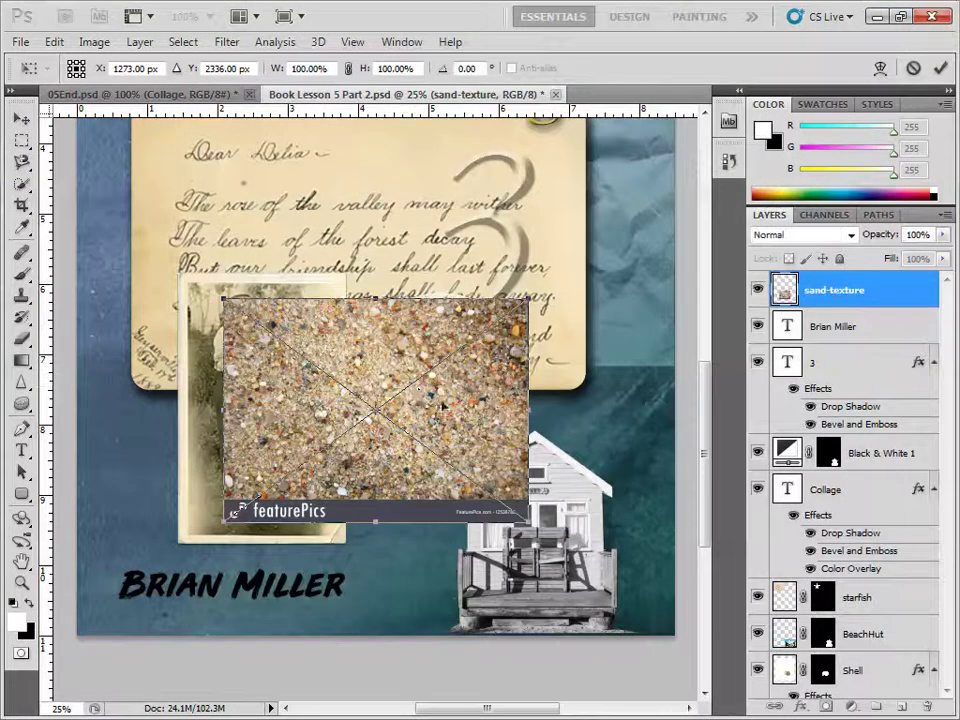
pyautogui.moveTo(440, 415); pyautogui.dragTo(314, 590)
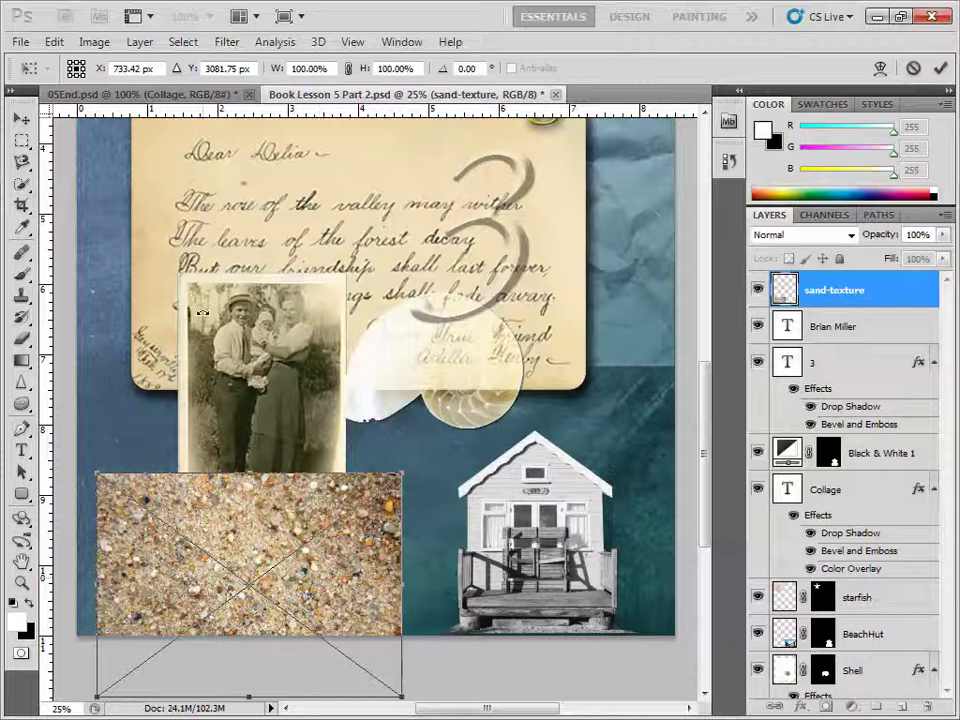
pyautogui.press('Return')
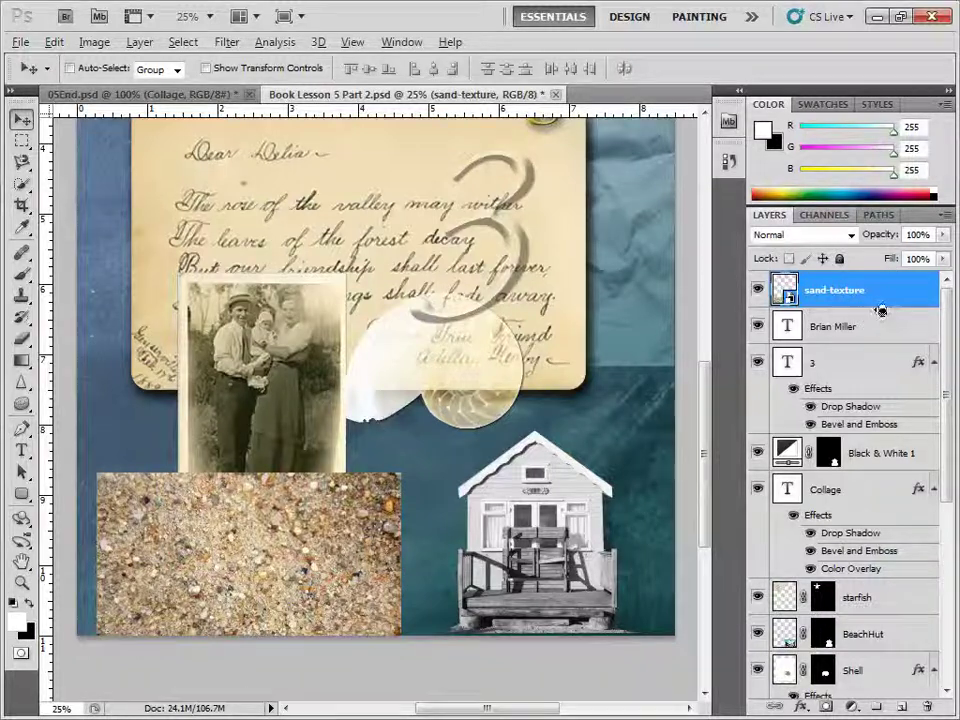
pyautogui.keyDown('alt'); pyautogui.click(880, 308); pyautogui.keyUp('alt')
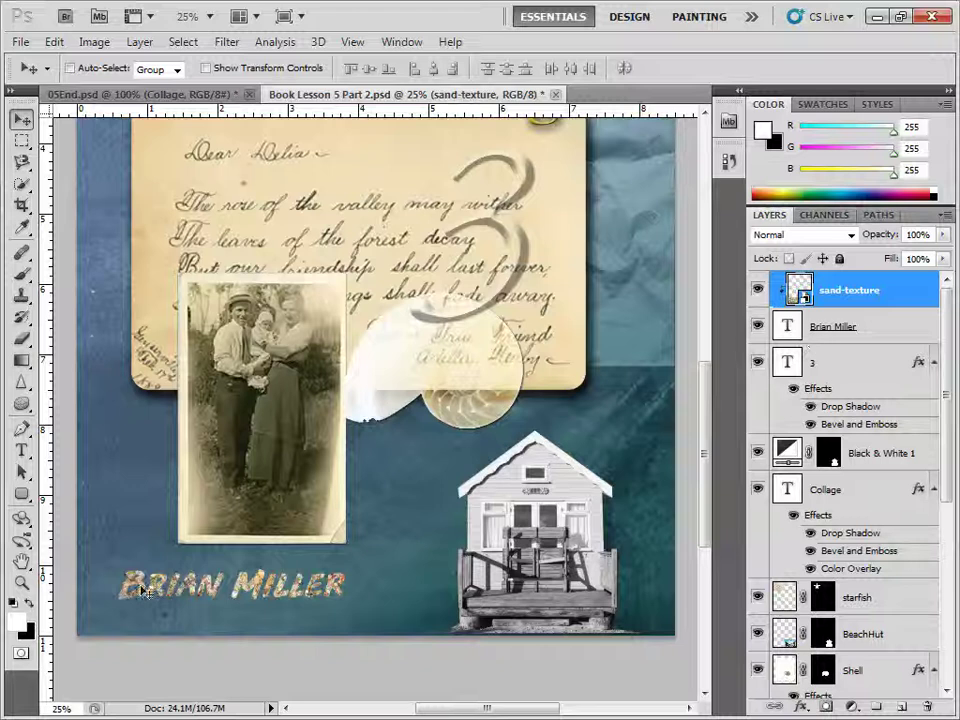
pyautogui.click(20, 586)
pyautogui.click(203, 583)
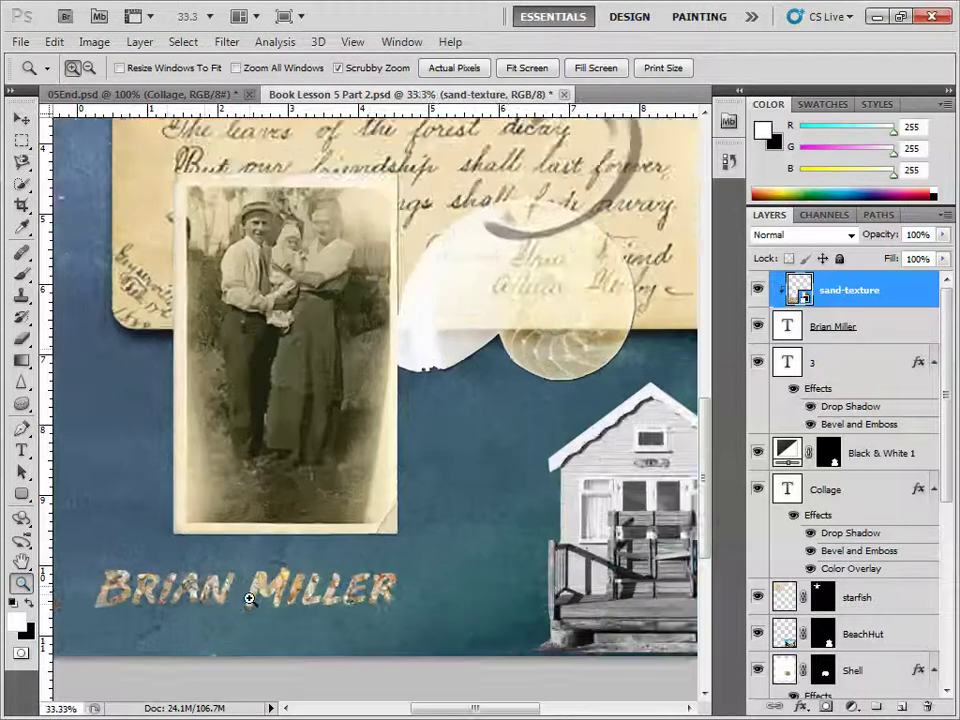
pyautogui.click(247, 599)
pyautogui.click(203, 607)
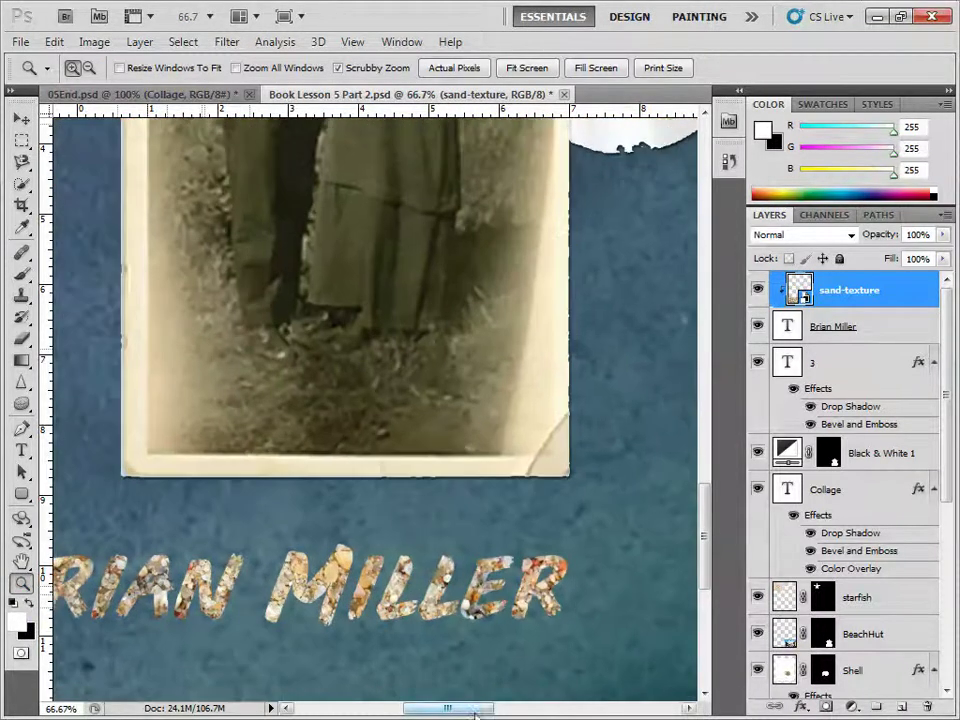
pyautogui.moveTo(477, 710); pyautogui.dragTo(455, 709)
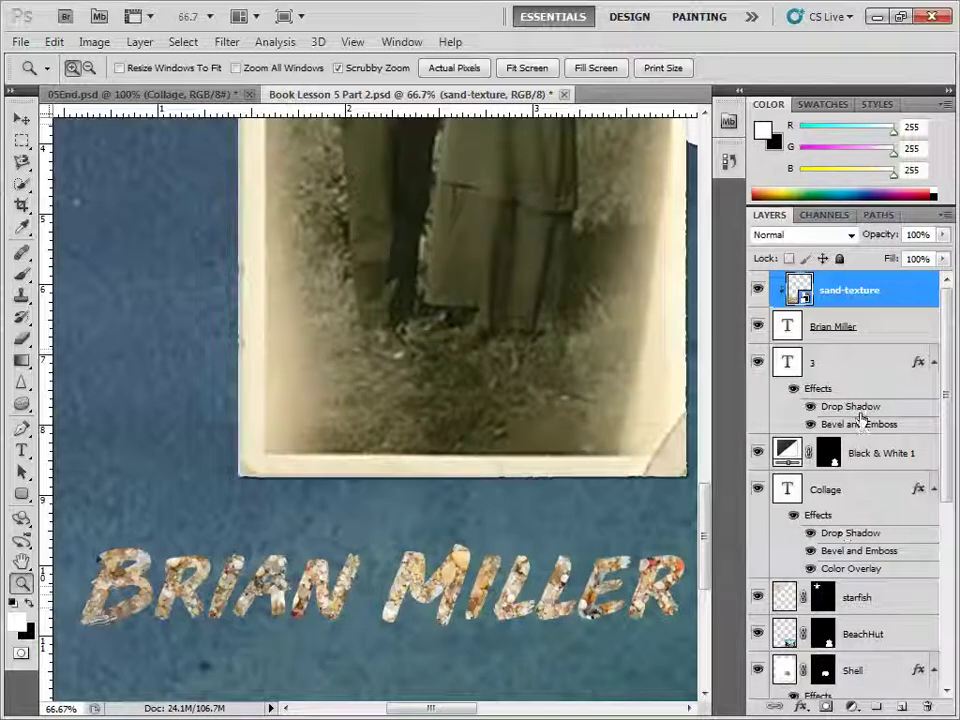
pyautogui.click(842, 324)
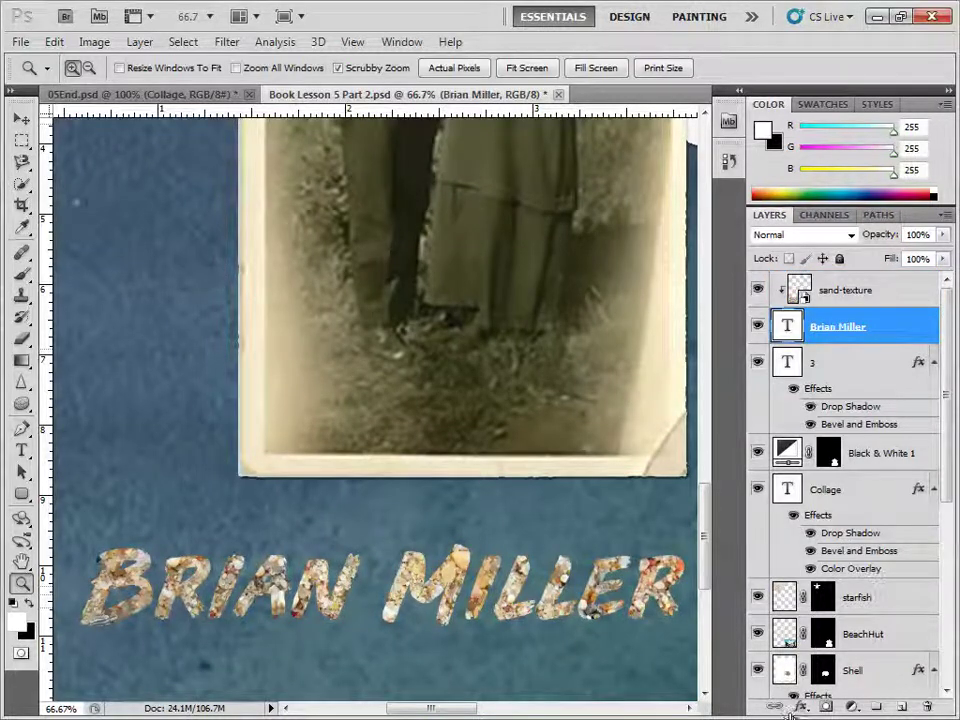
pyautogui.click(800, 706)
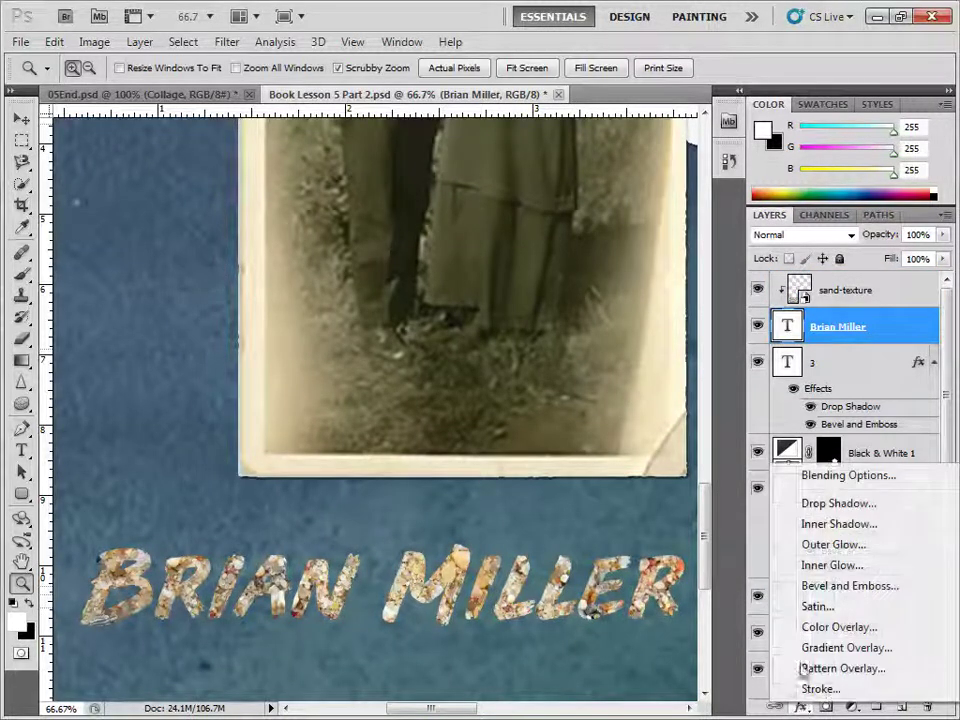
pyautogui.click(846, 588)
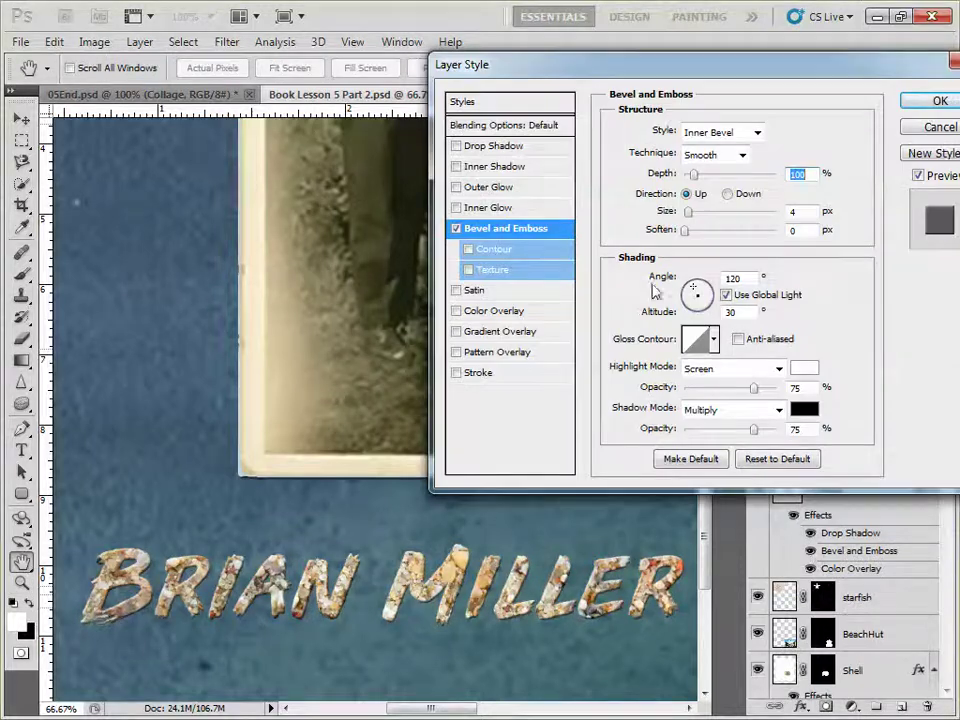
pyautogui.moveTo(688, 212); pyautogui.dragTo(696, 214)
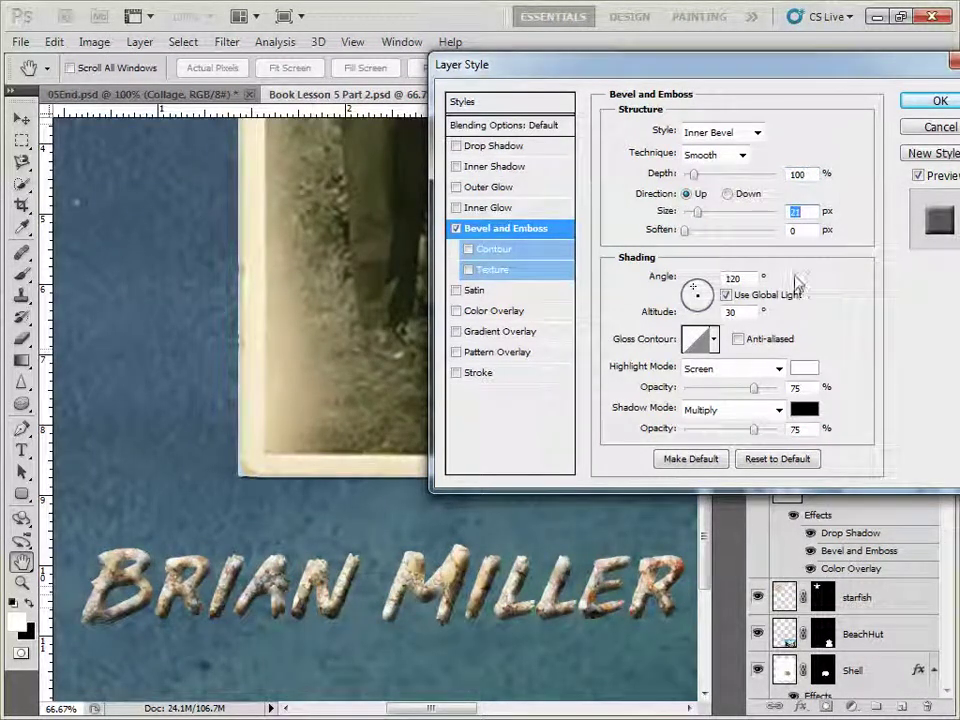
pyautogui.click(921, 104)
pyautogui.press('z')
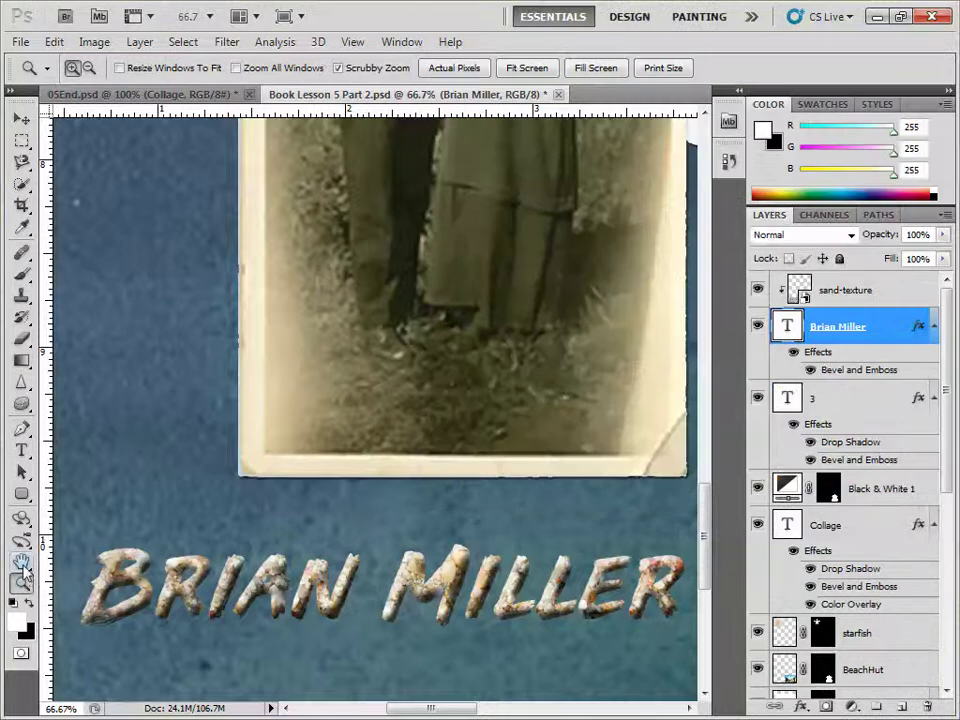
pyautogui.doubleClick(21, 564)
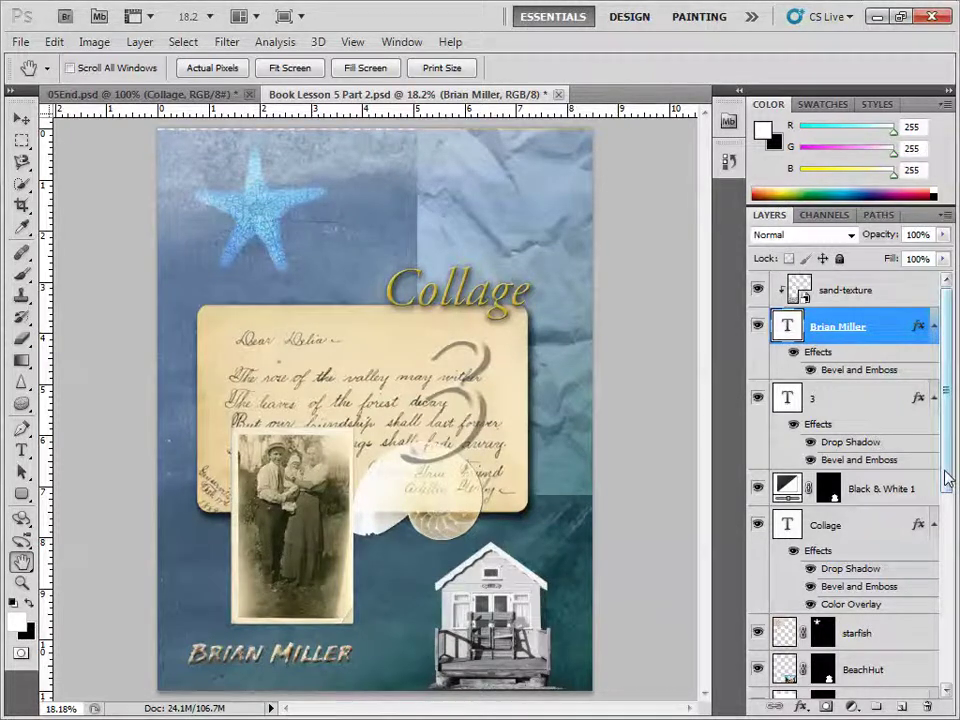
# Show the Paths panel listing Beach Hut and Rounded Rectangle, and maximize the Photoshop window.
pyautogui.scroll(-2, 945, 478)
pyautogui.scroll(1, 939, 489)
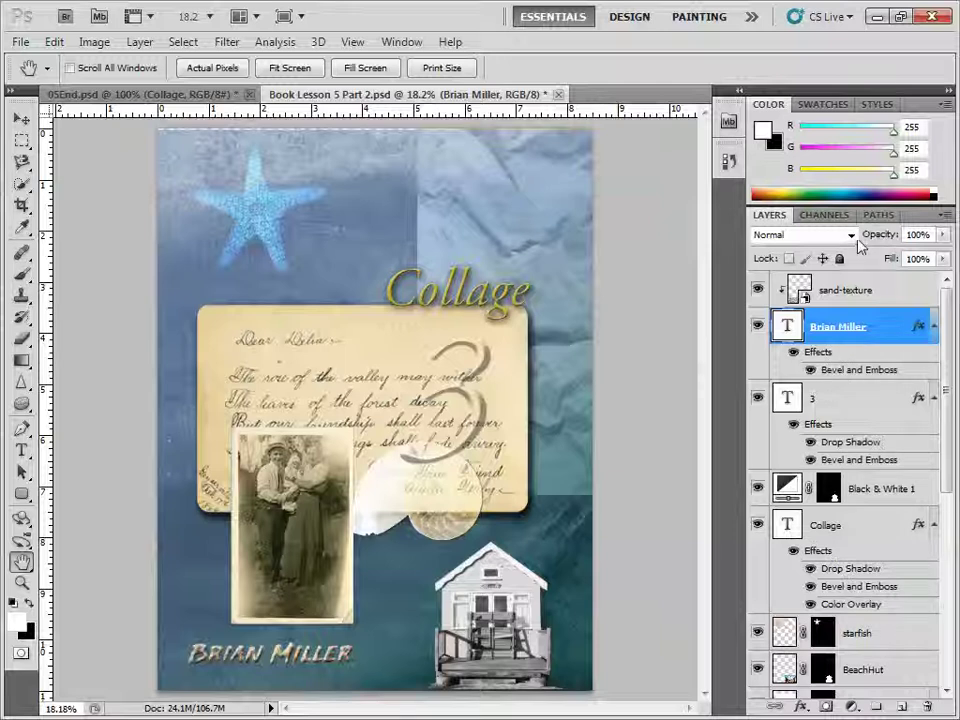
pyautogui.click(879, 214)
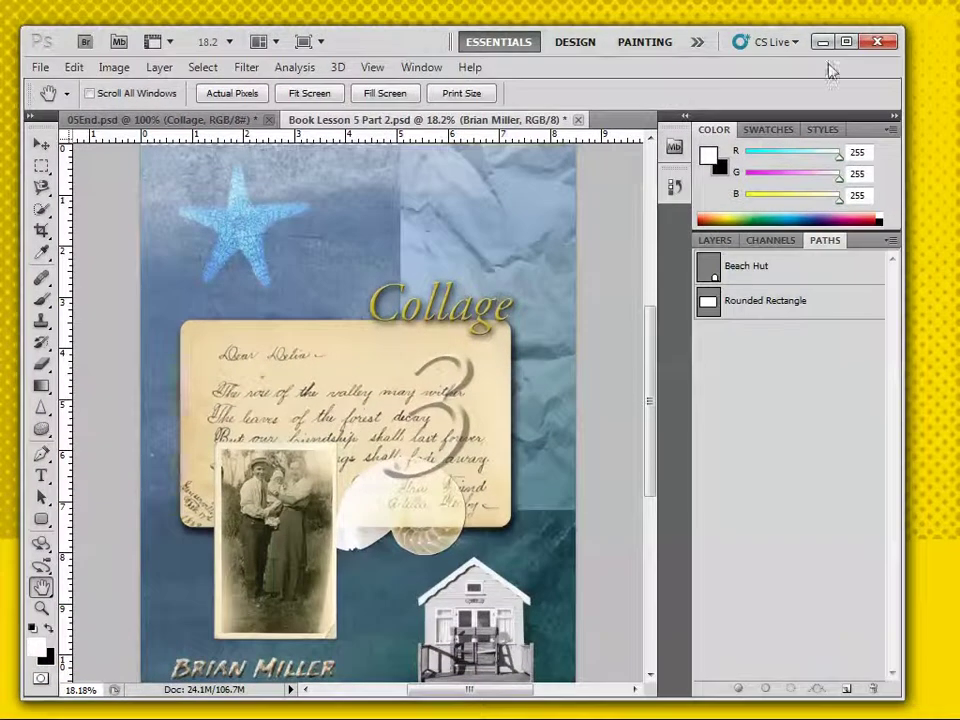
pyautogui.click(846, 40)
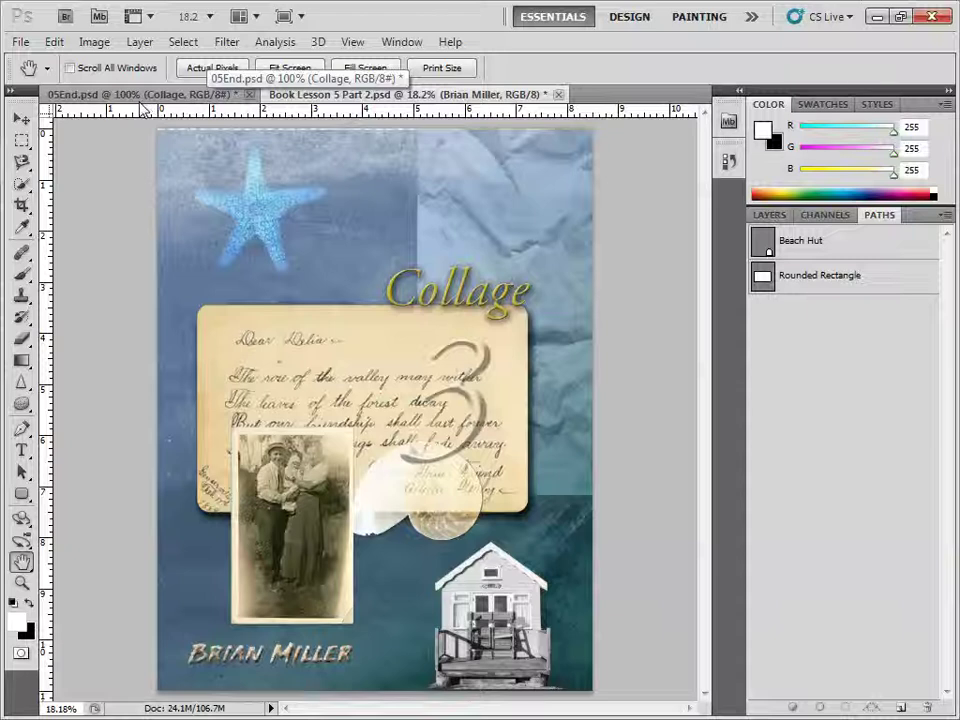
# Save the collage as 'Book Lesson 5 Part 2.tif' in TIFF format, uncompressed, keeping layers.
pyautogui.click(20, 41)
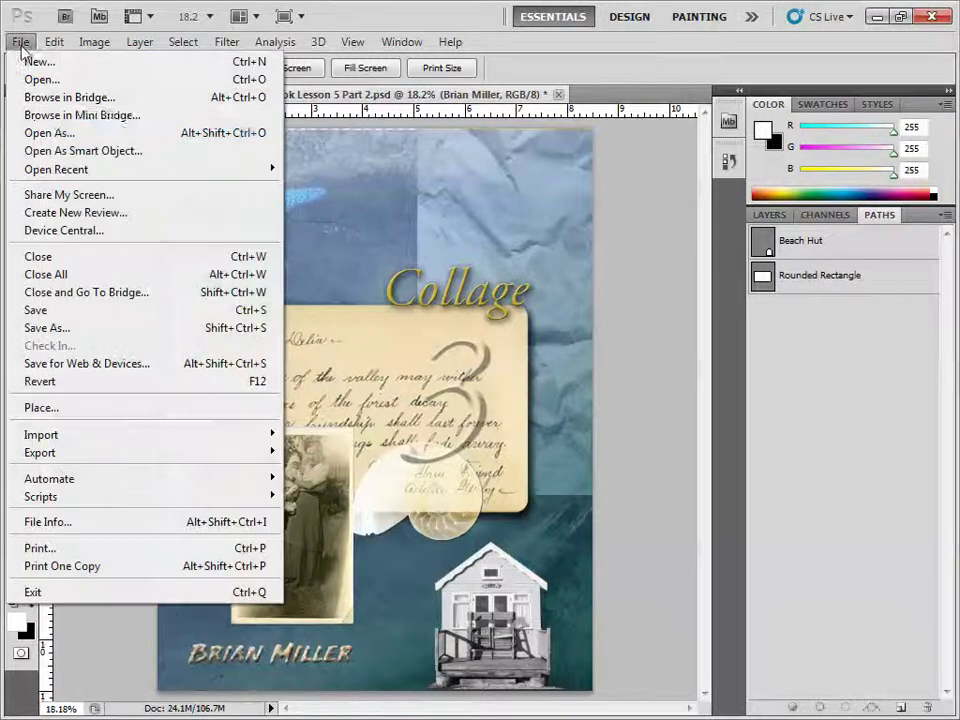
pyautogui.click(47, 327)
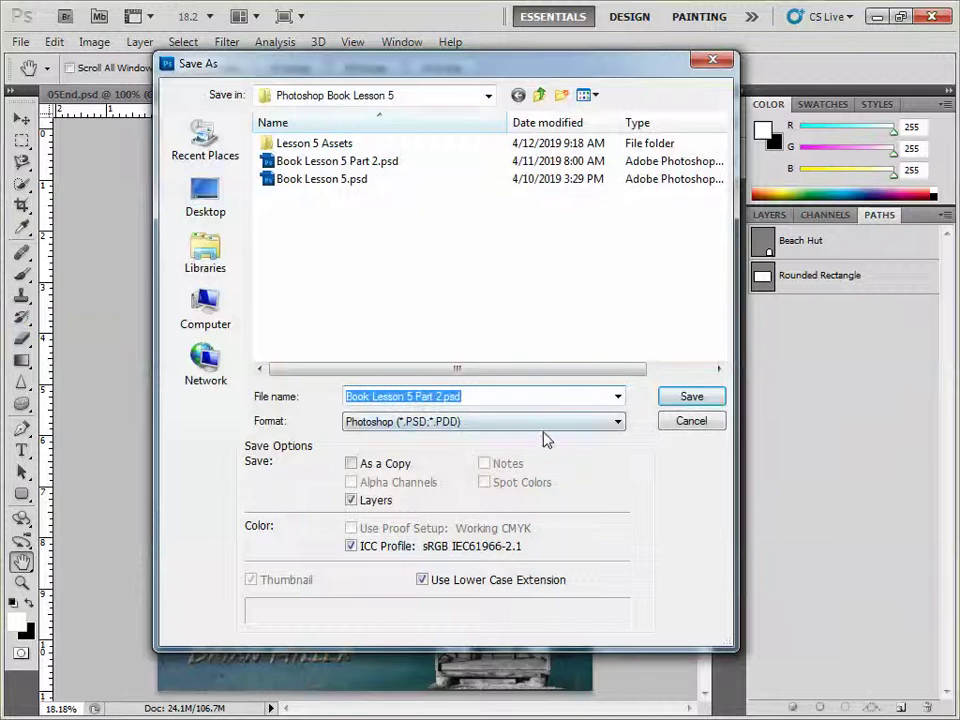
pyautogui.click(547, 424)
pyautogui.click(455, 671)
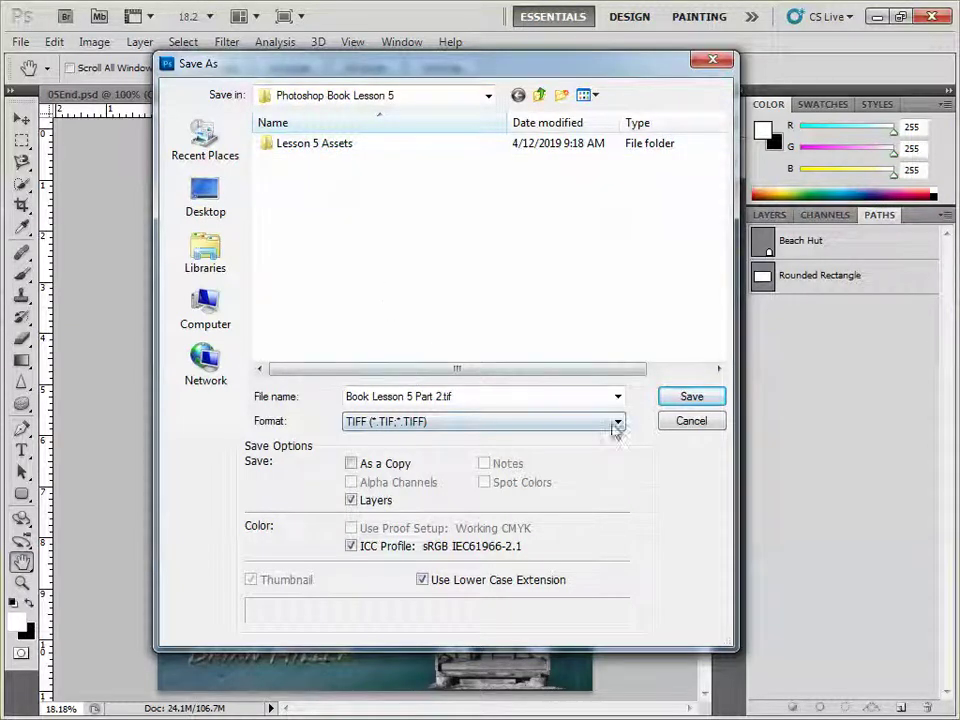
pyautogui.click(690, 398)
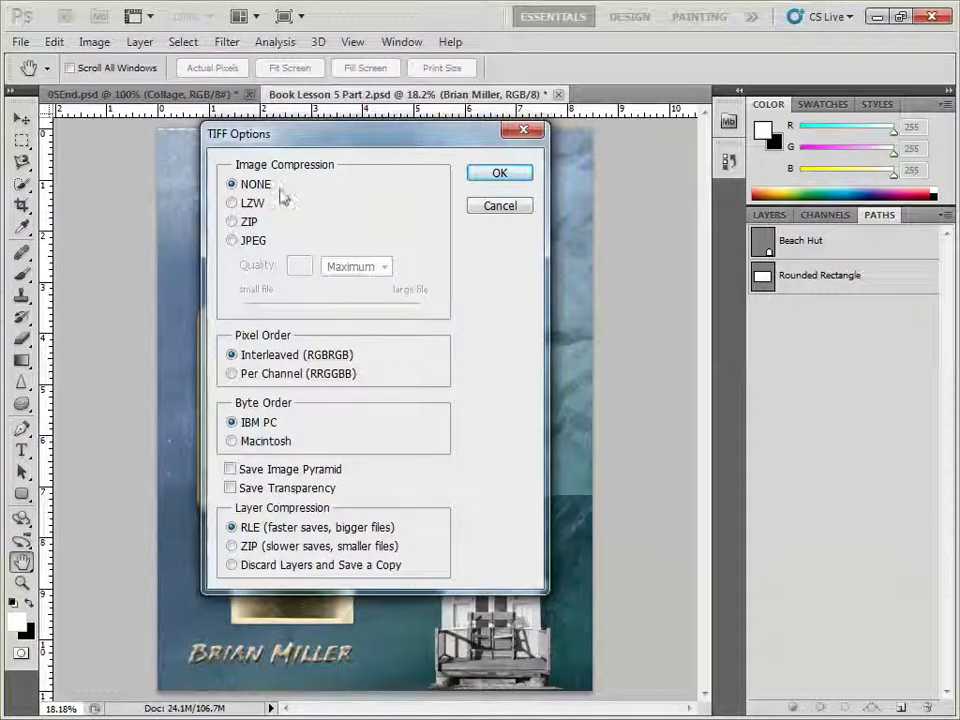
pyautogui.click(495, 176)
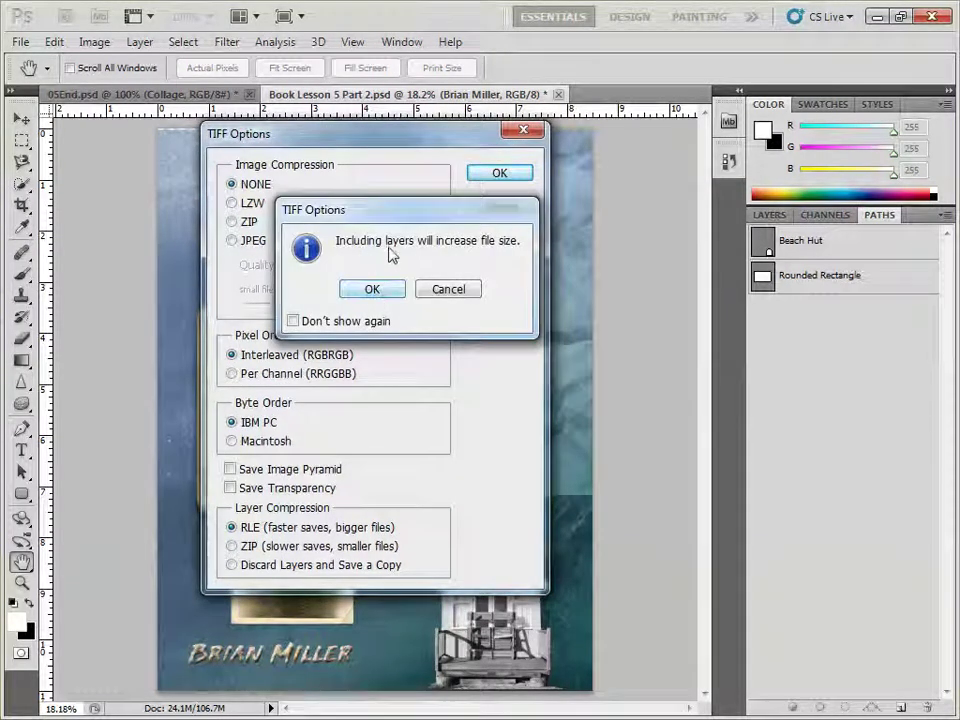
pyautogui.click(371, 289)
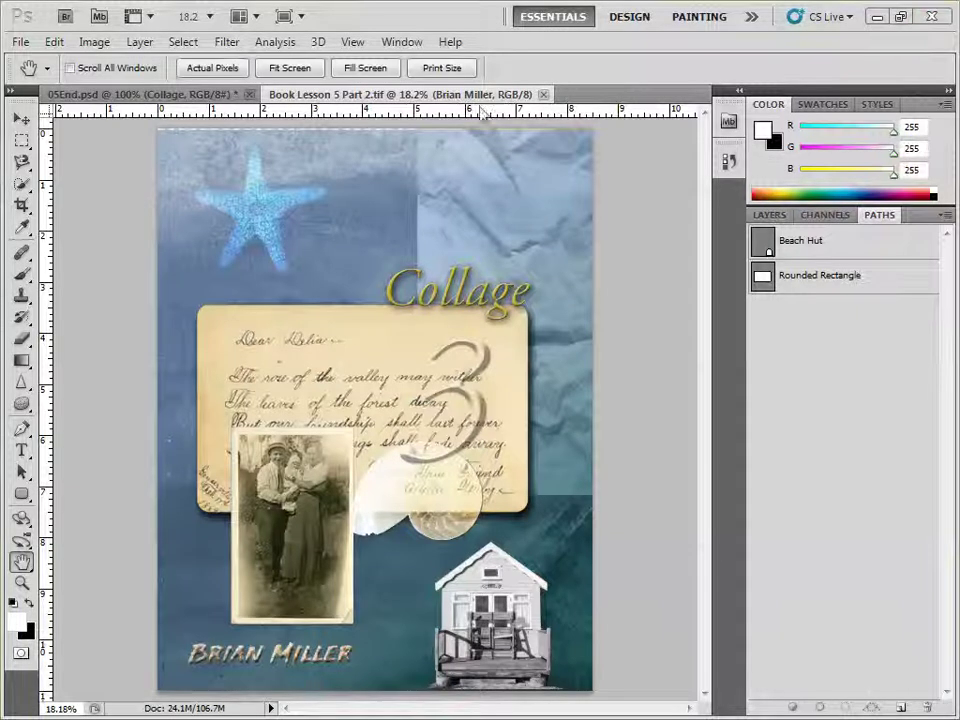
# Save for Web as Book-Lesson-5-Part-2.jpg, JPEG Medium quality 30, in the Photoshop Book Lesson 5 folder.
pyautogui.click(21, 41)
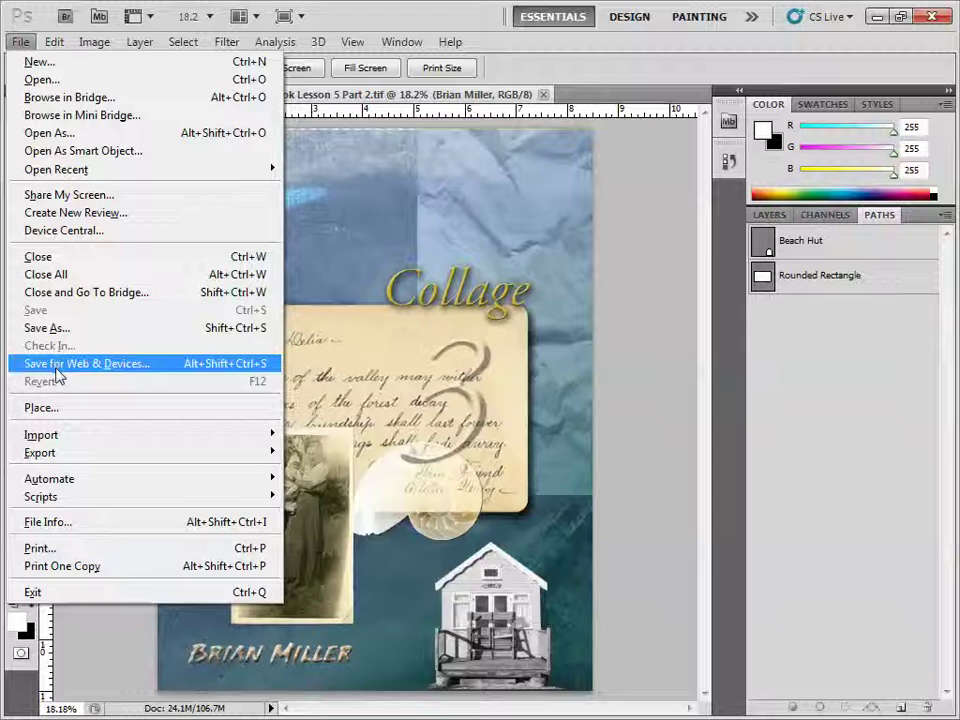
pyautogui.click(97, 364)
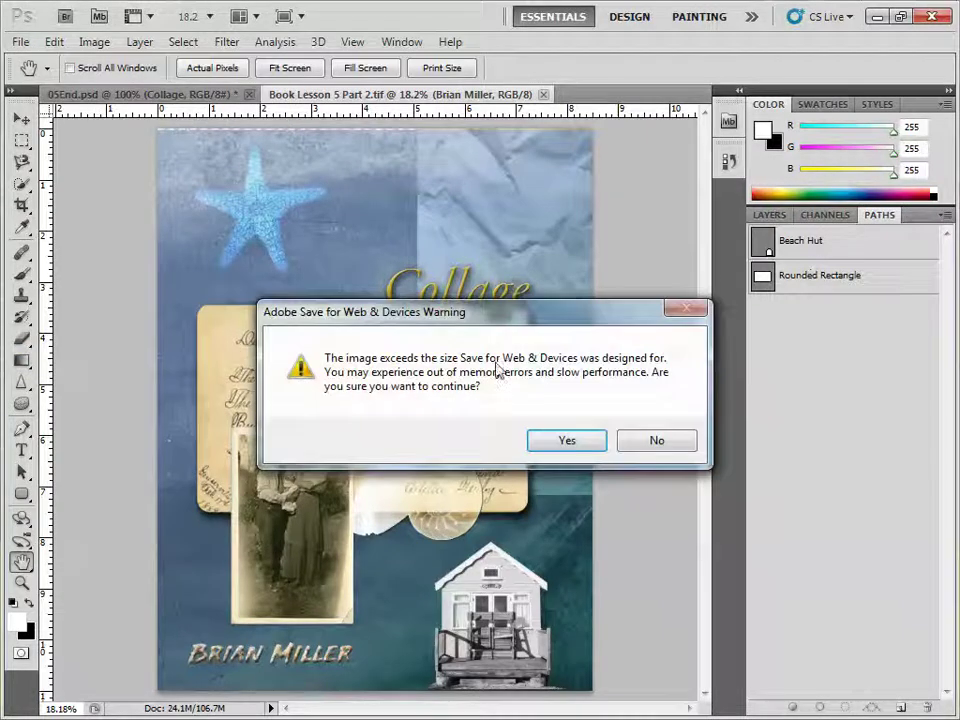
pyautogui.click(561, 440)
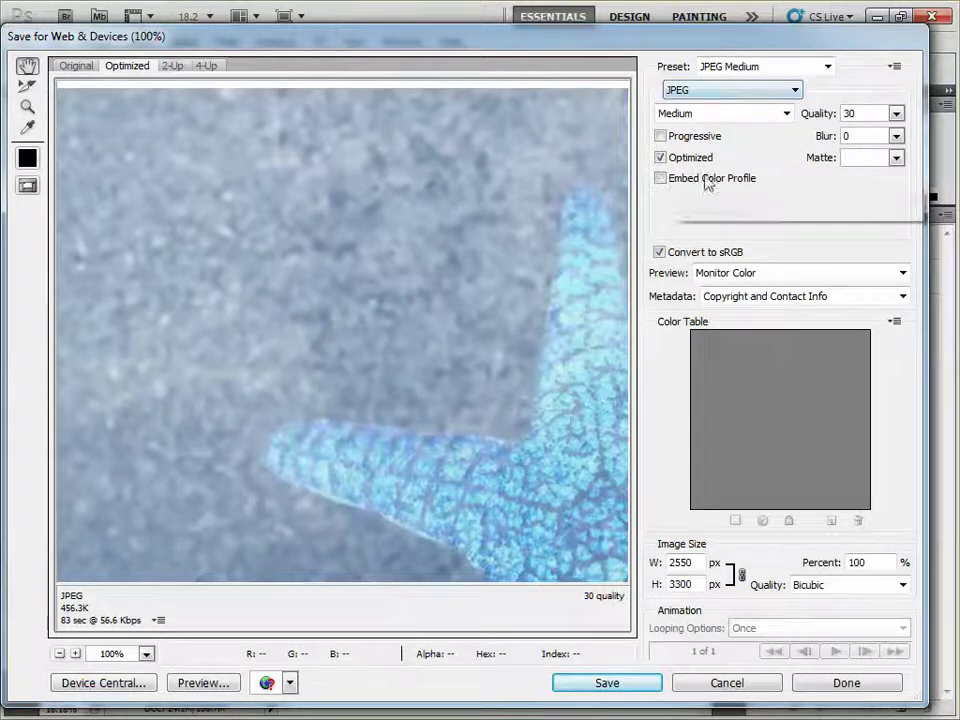
pyautogui.click(786, 114)
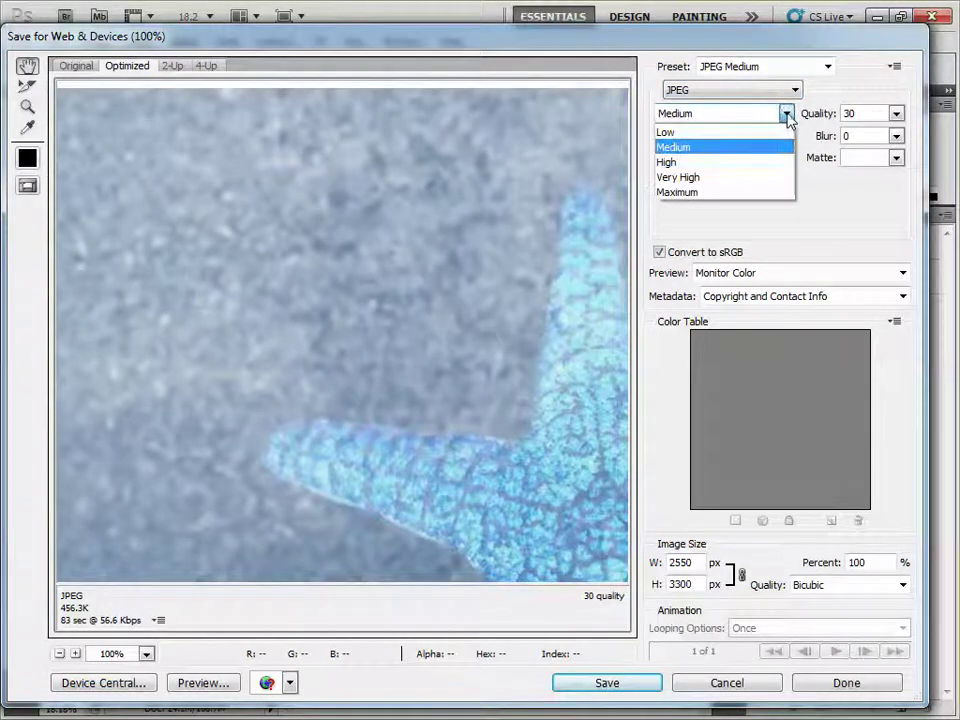
pyautogui.click(737, 148)
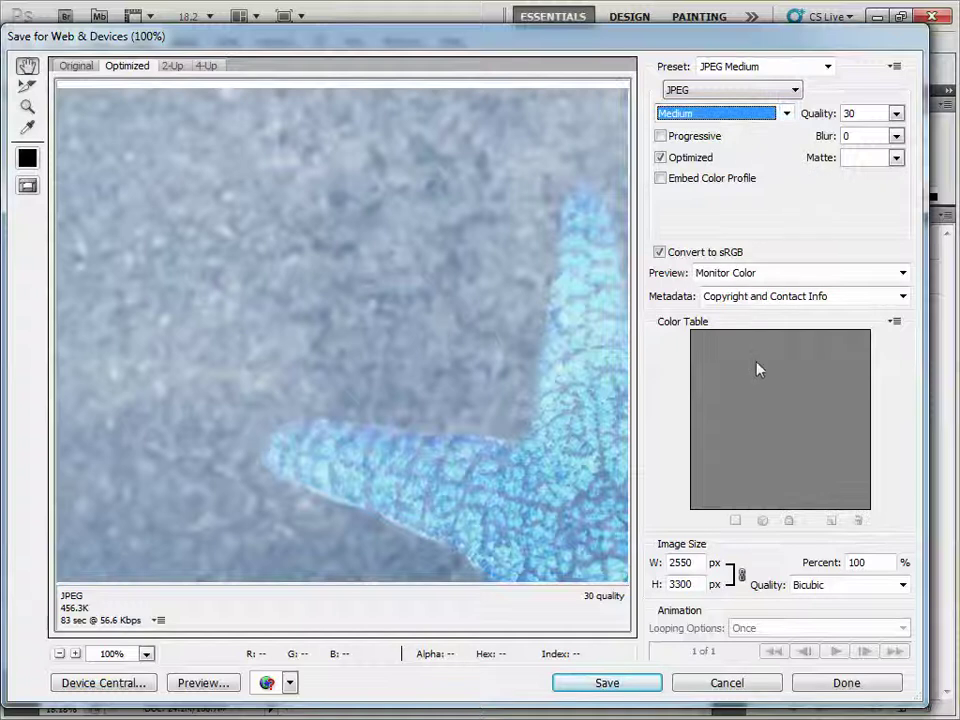
pyautogui.click(617, 688)
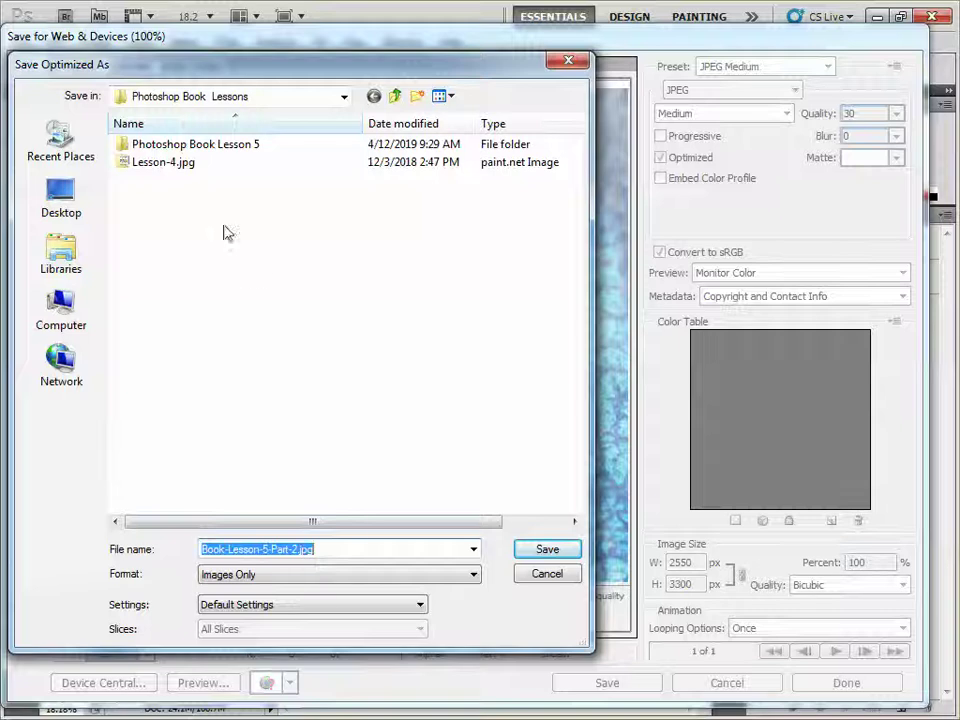
pyautogui.doubleClick(206, 154)
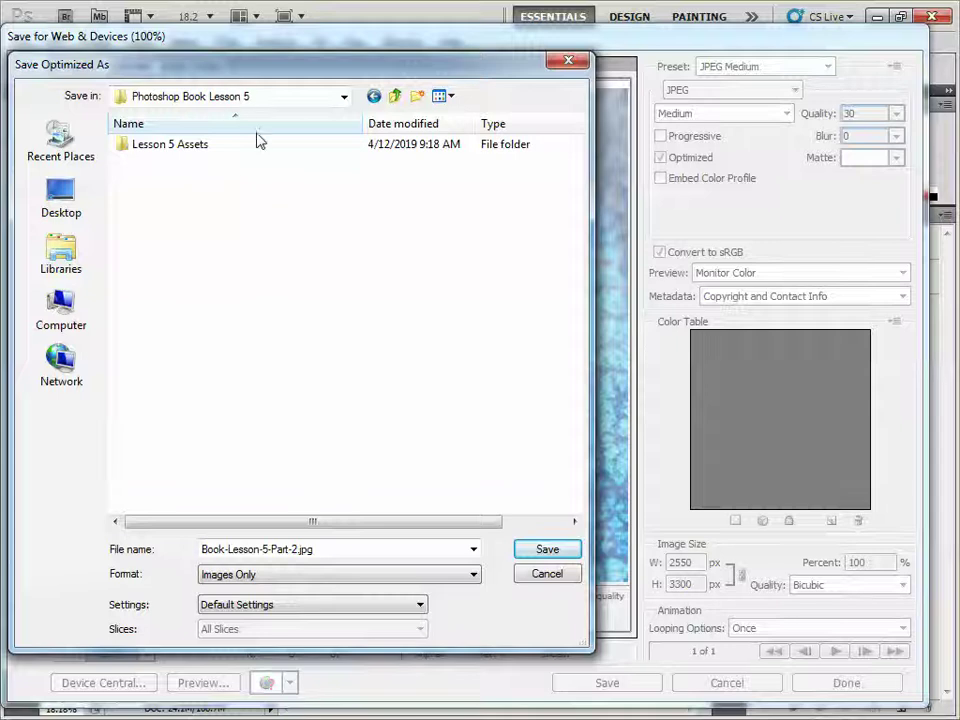
pyautogui.click(548, 551)
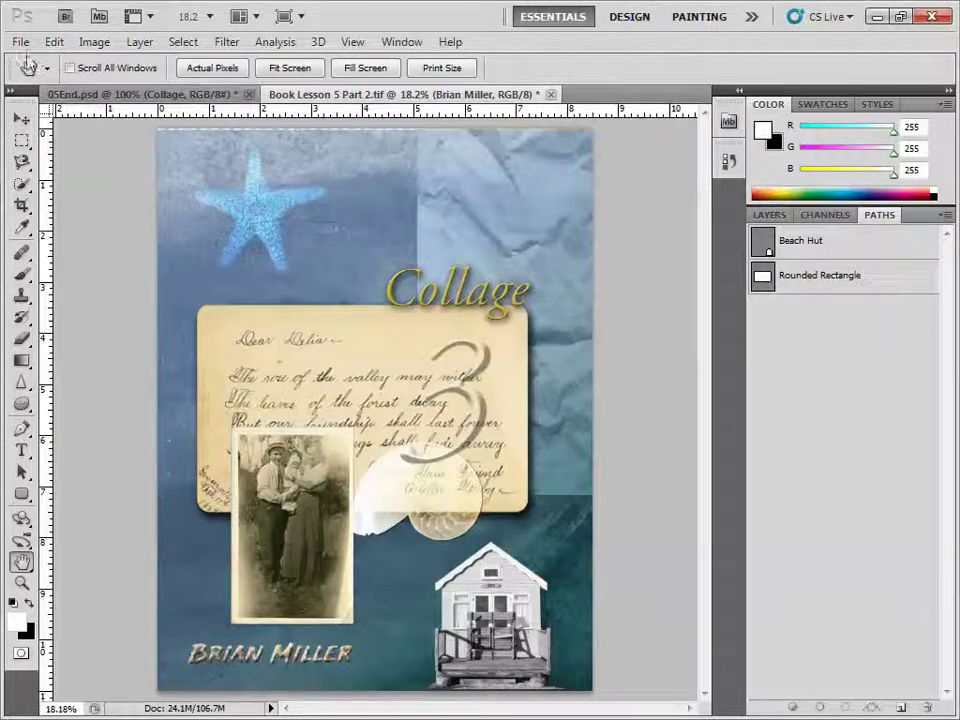
# Save 'Book Lesson 5 Part 2.pdf' as Photoshop PDF using High Quality Print, preserving editing capabilities.
pyautogui.click(20, 41)
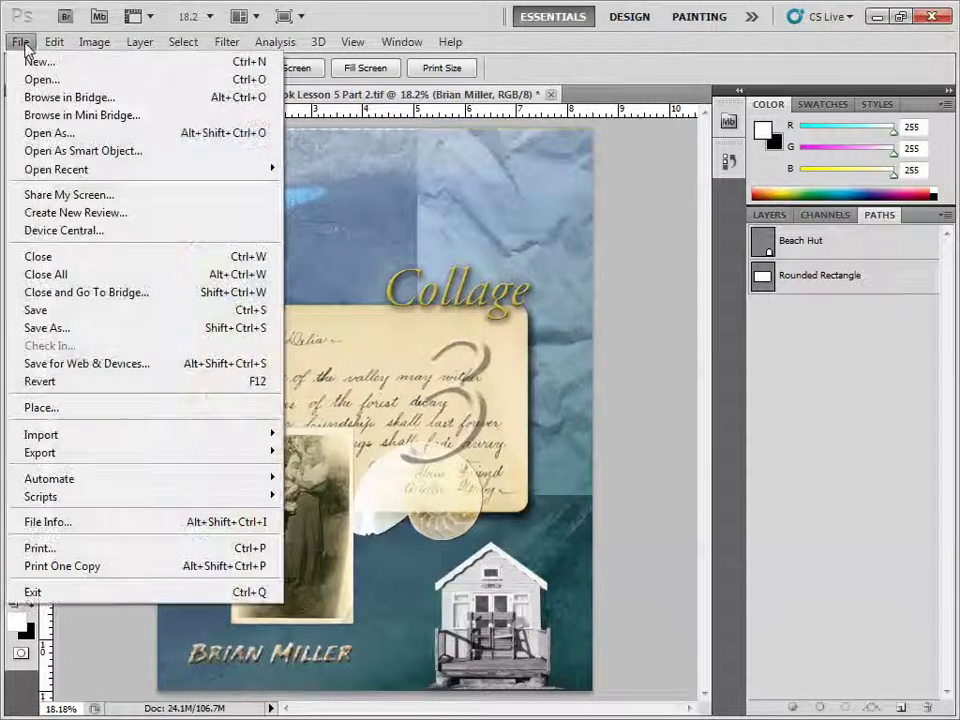
pyautogui.click(55, 333)
pyautogui.click(562, 432)
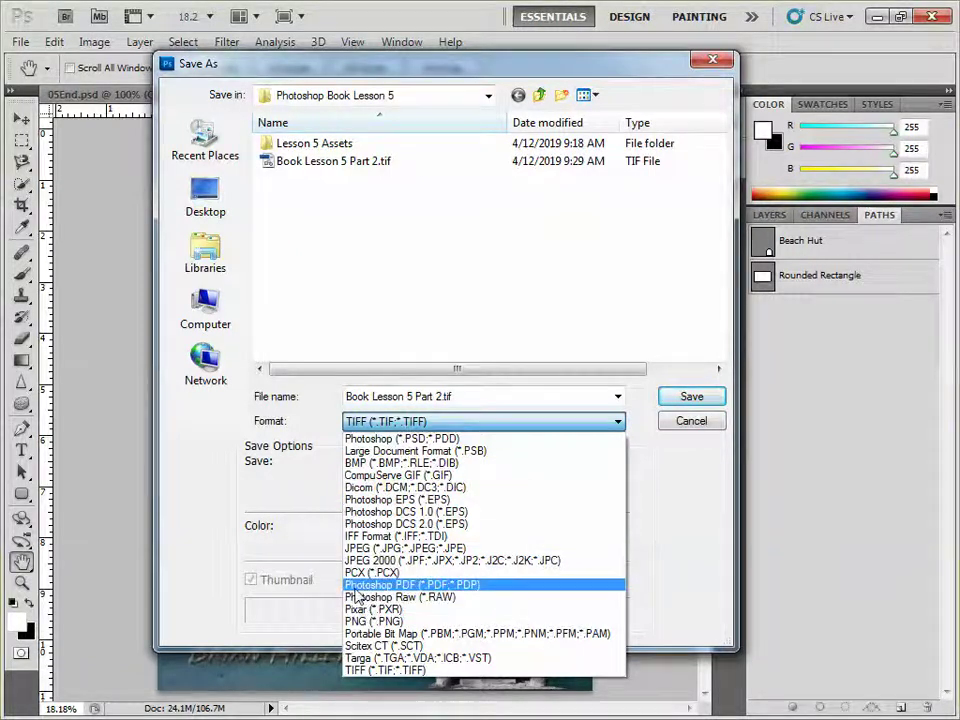
pyautogui.click(366, 586)
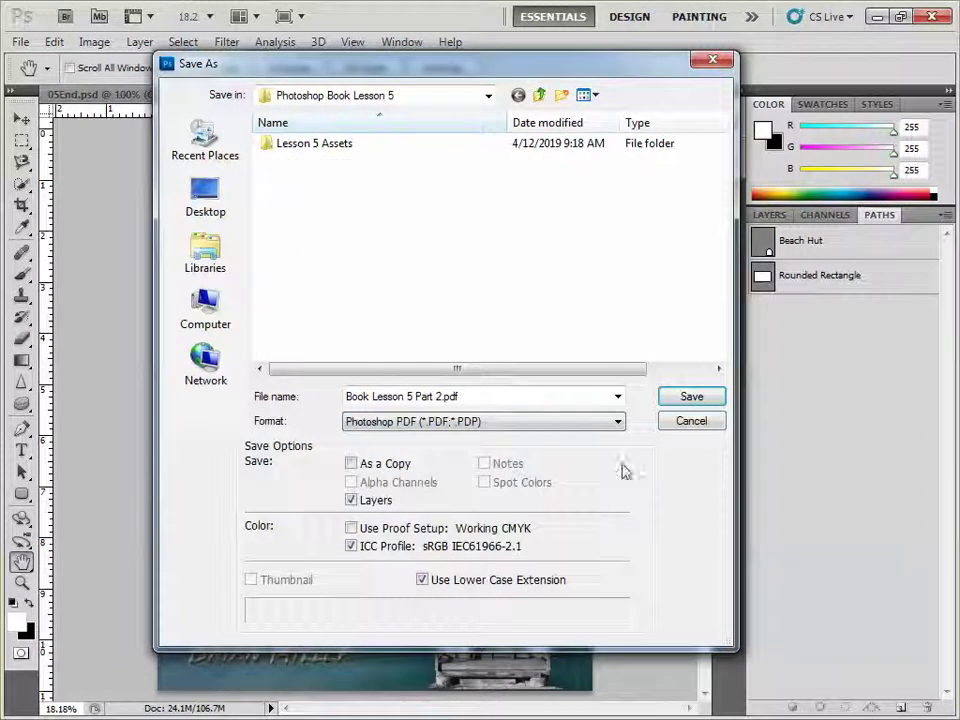
pyautogui.click(692, 398)
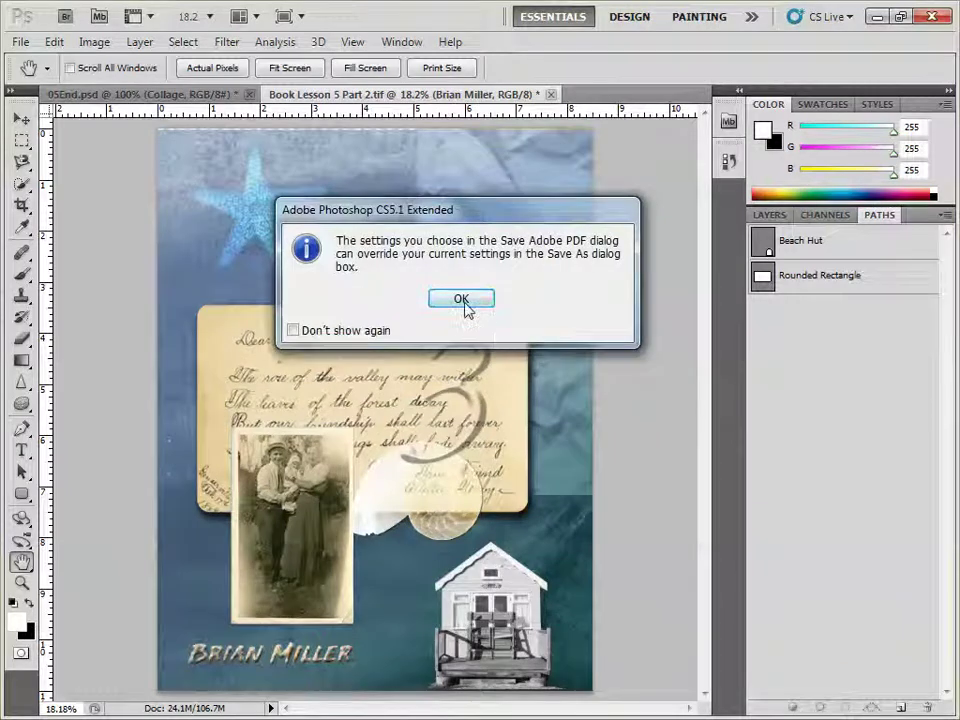
pyautogui.click(462, 302)
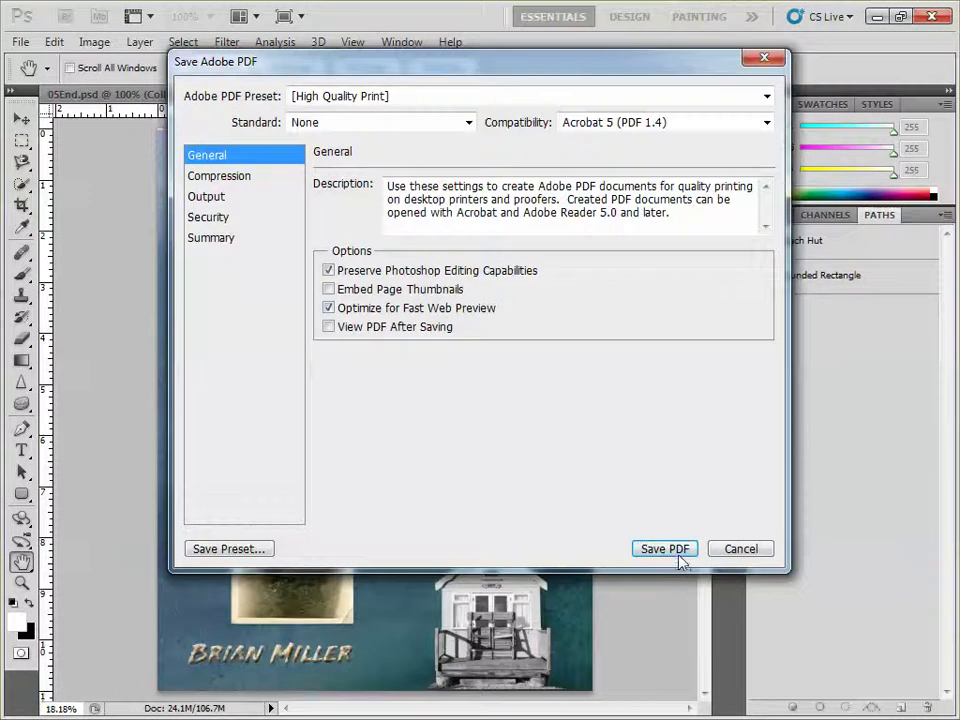
pyautogui.click(678, 557)
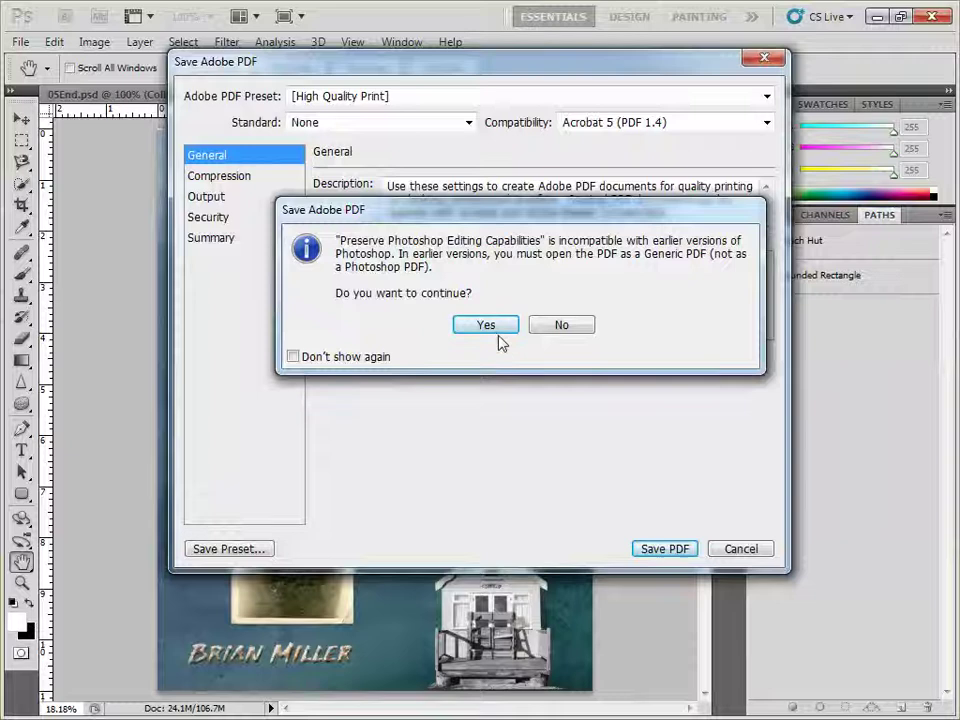
pyautogui.click(493, 330)
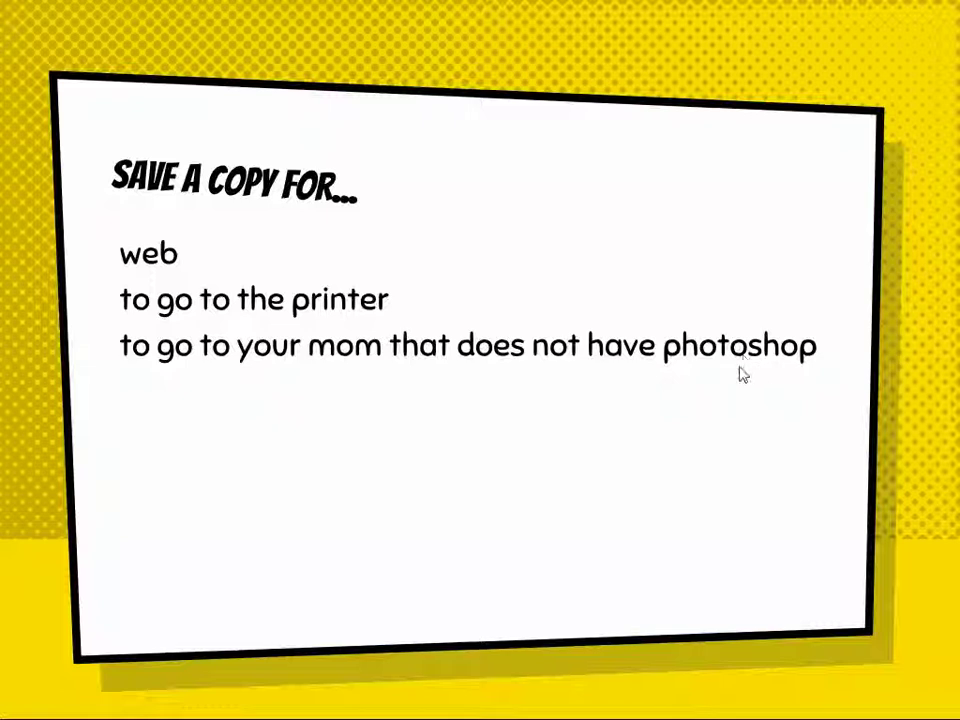
# Advance the slideshow to the Grab Grade Scale slide.
pyautogui.click(683, 418)
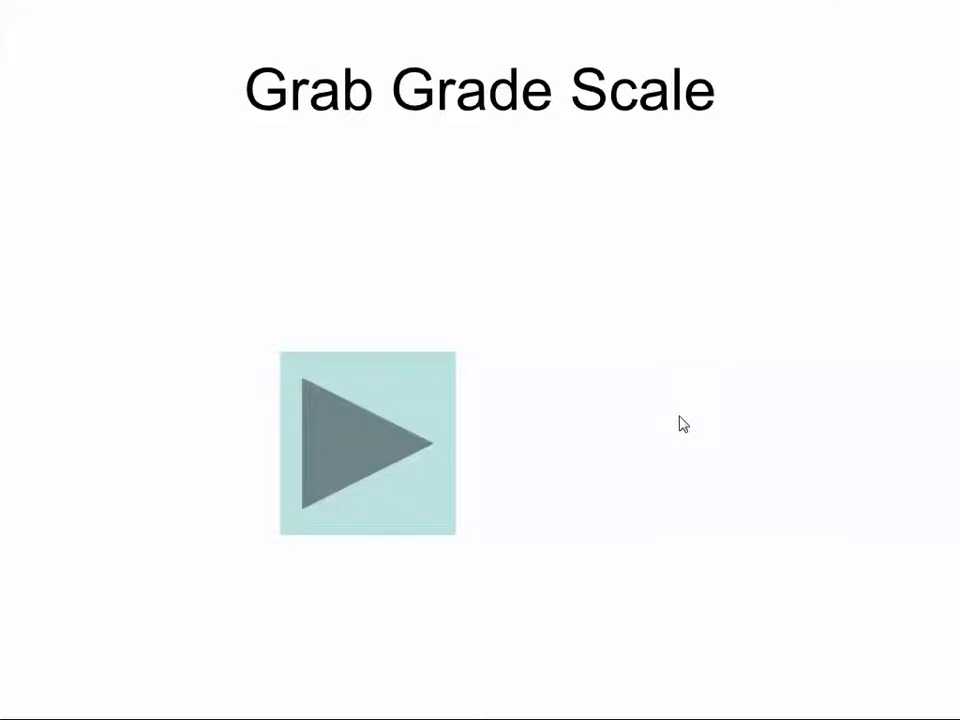